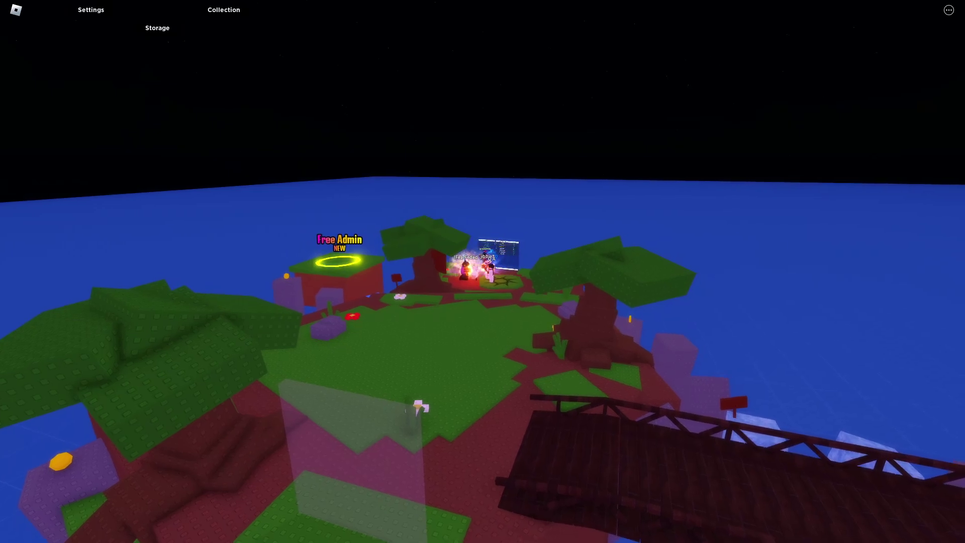
pyautogui.press('w')
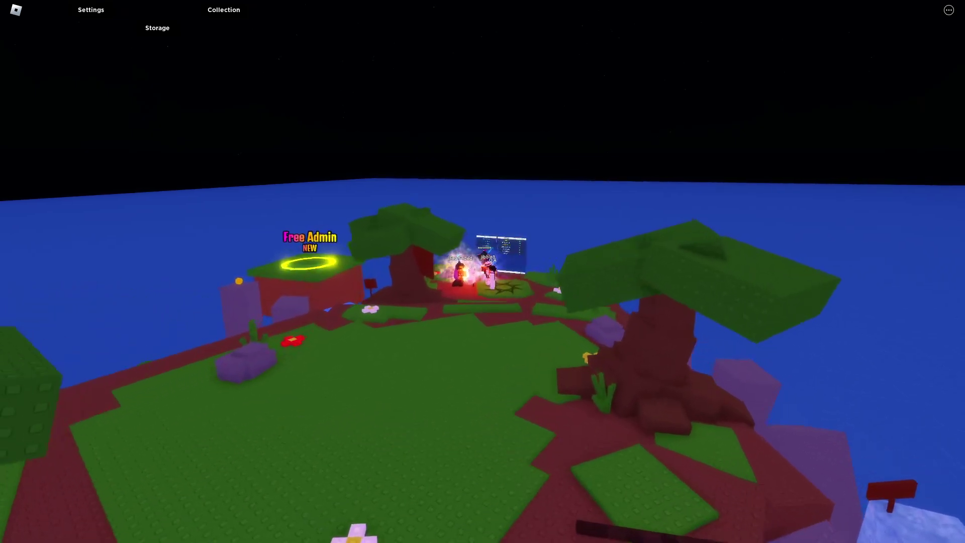
pyautogui.press('w')
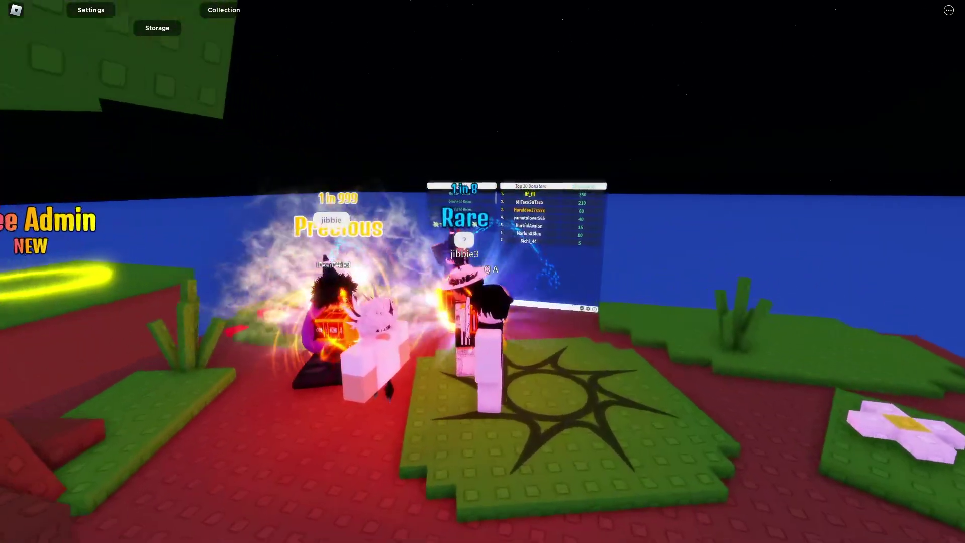
pyautogui.press('w')
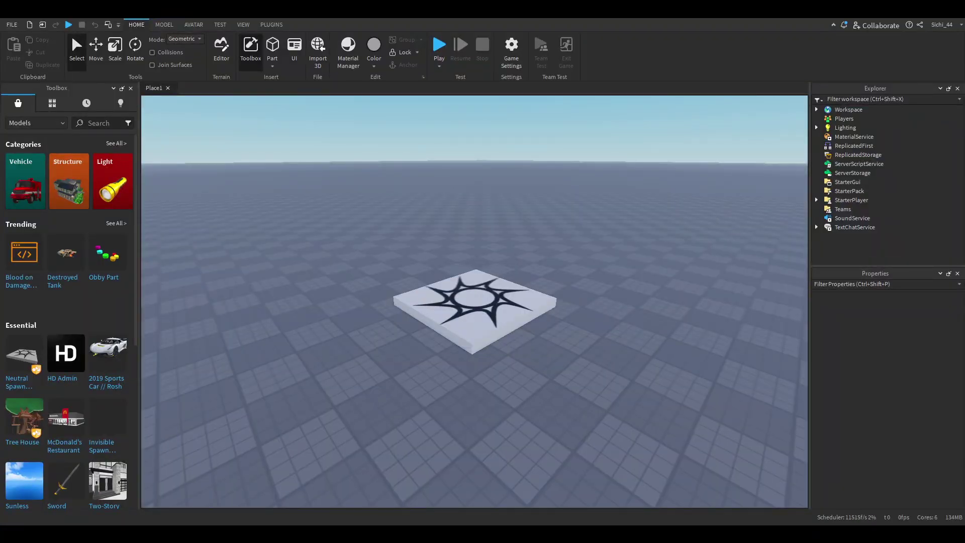
# Insert the Donation Board model by Alyths Corporation from the saved models and move it off the spawn pad onto the baseplate
pyautogui.moveTo(691, 198); pyautogui.dragTo(668, 185, button='right')
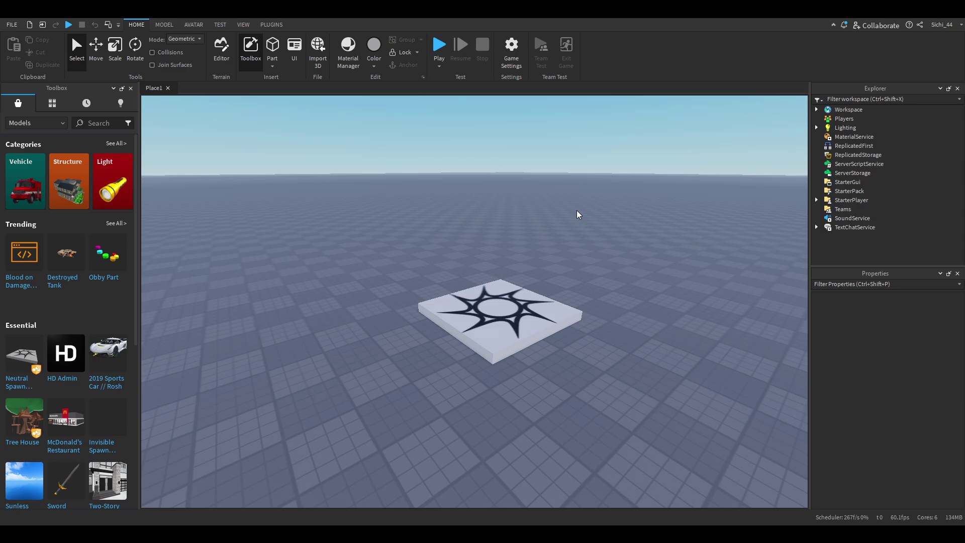
pyautogui.click(51, 104)
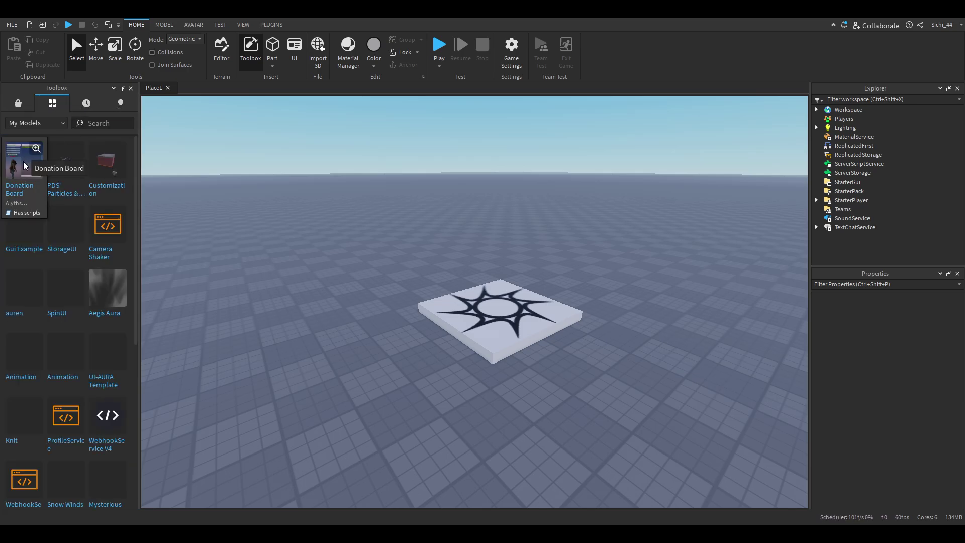
pyautogui.click(17, 204)
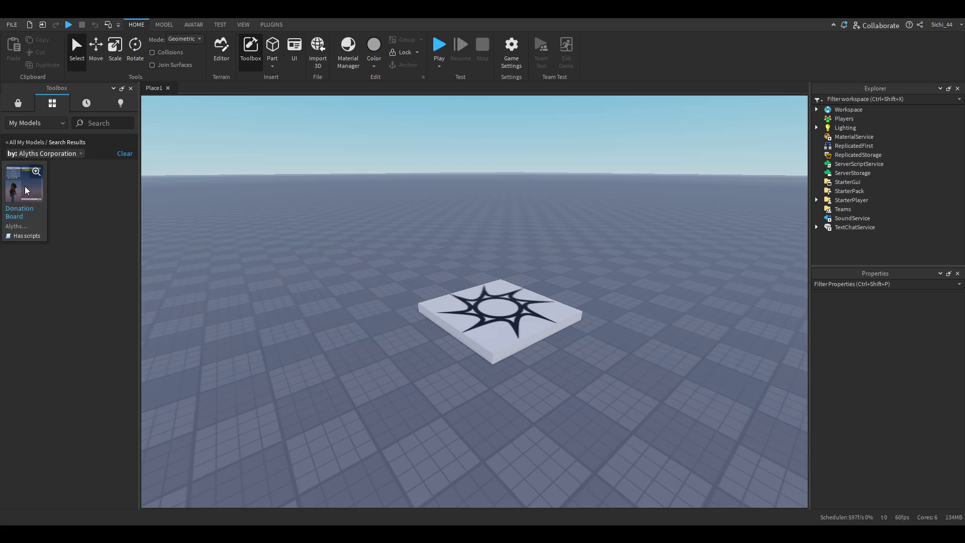
pyautogui.moveTo(18, 189); pyautogui.dragTo(465, 246)
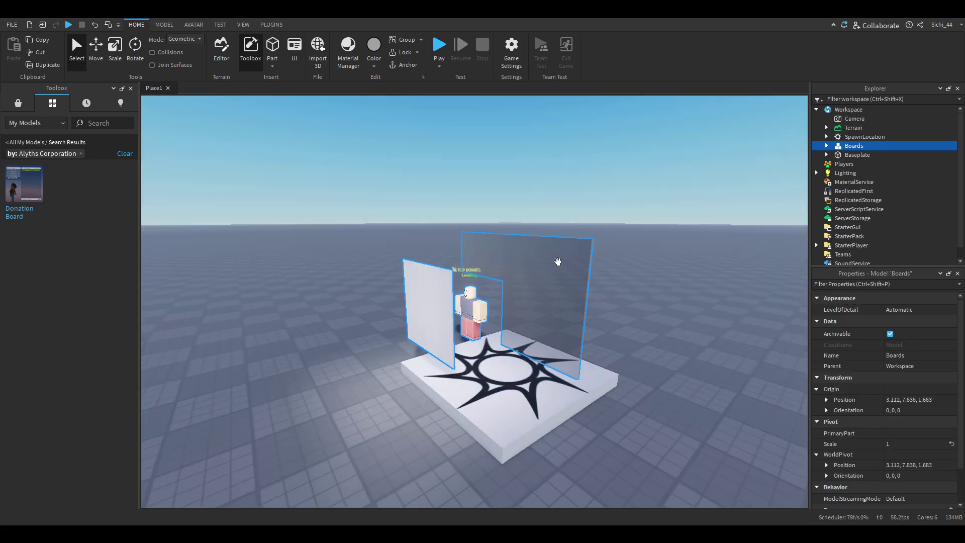
pyautogui.moveTo(616, 236); pyautogui.dragTo(616, 238, button='right')
pyautogui.moveTo(526, 238); pyautogui.dragTo(495, 255)
pyautogui.moveTo(495, 254); pyautogui.dragTo(495, 254, button='right')
pyautogui.press('f')
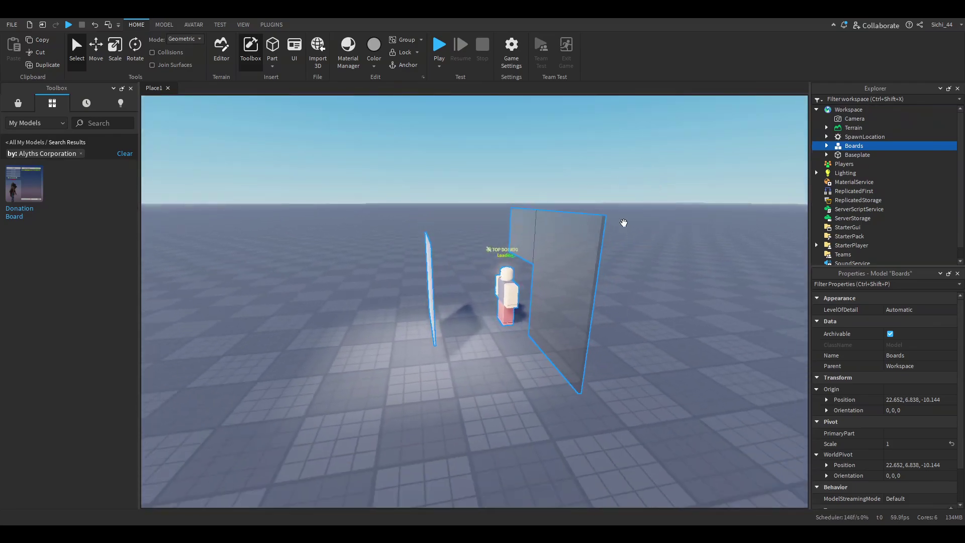
# Delete the DeleteMe, ThumbnailCamera and README objects from the Boards model
pyautogui.click(826, 146)
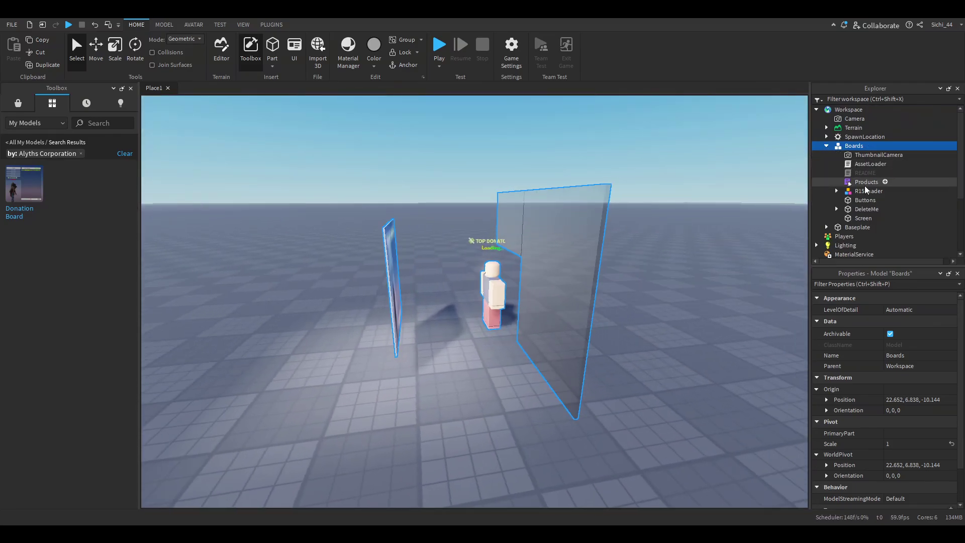
pyautogui.click(867, 208)
pyautogui.press('Delete')
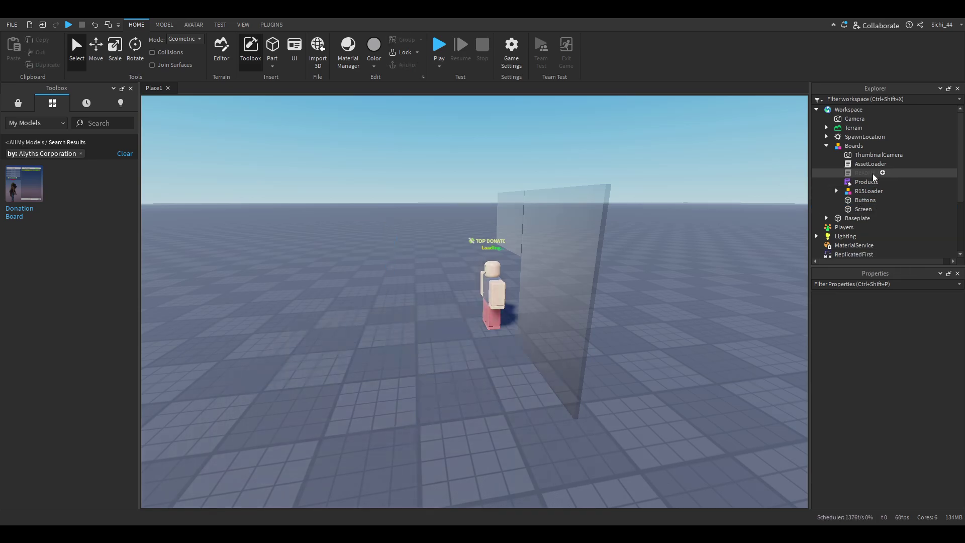
pyautogui.click(850, 146)
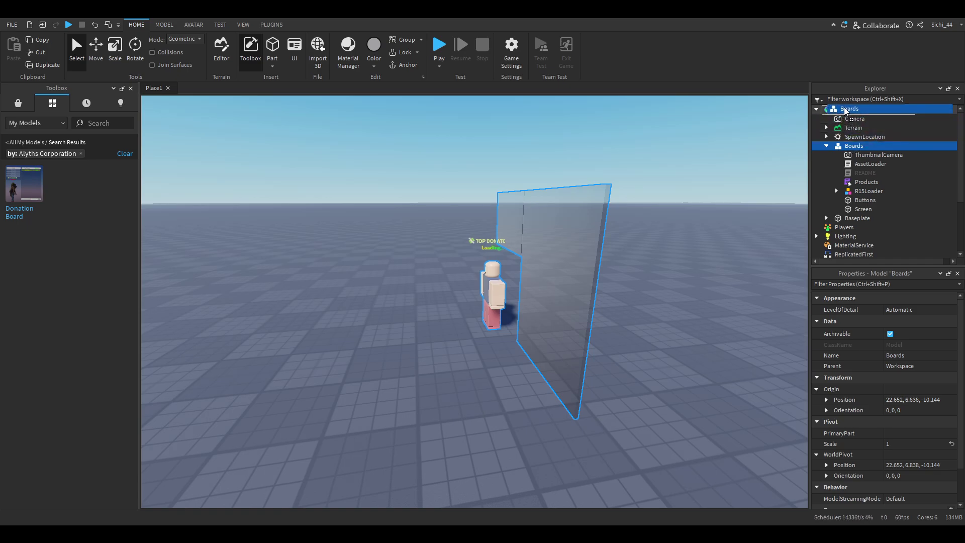
pyautogui.click(860, 156)
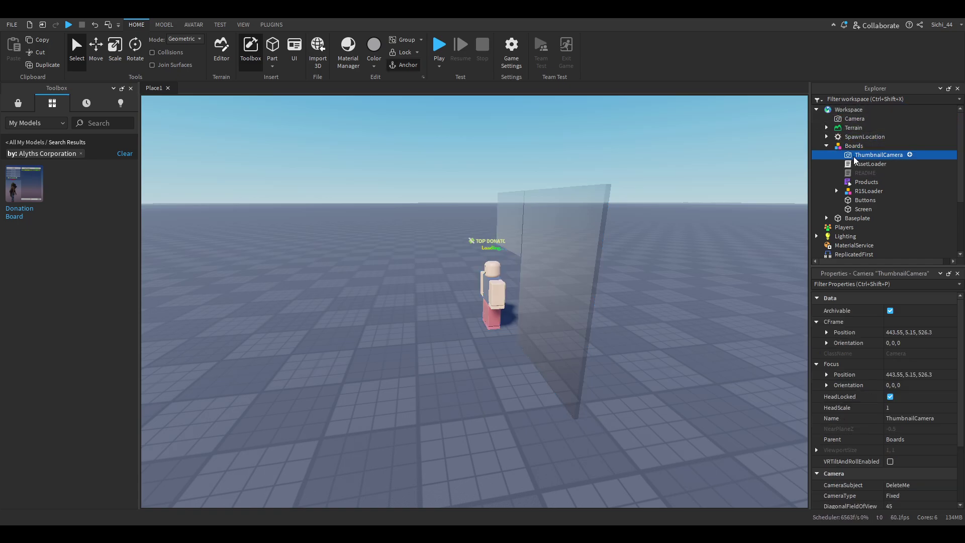
pyautogui.press('Delete')
pyautogui.click(861, 164)
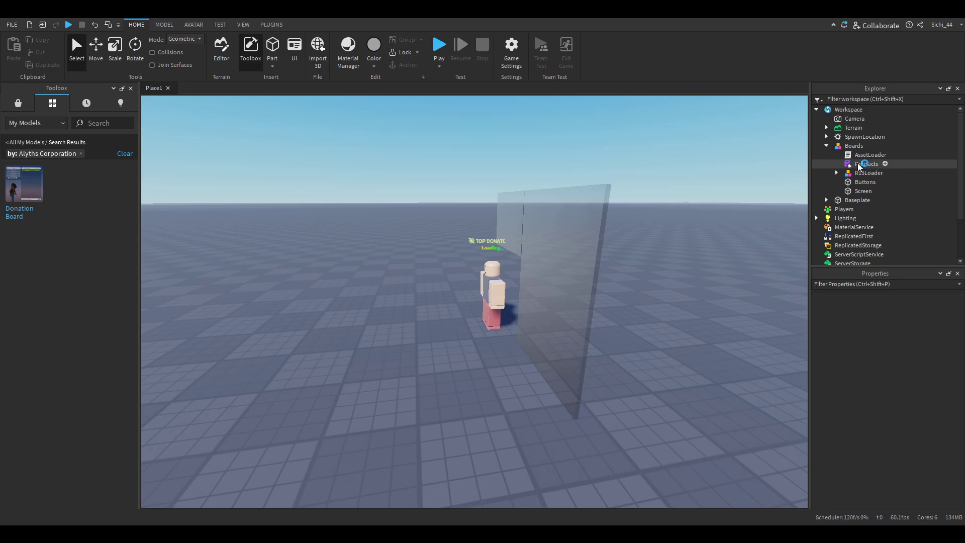
pyautogui.press('Delete')
# Save the place to Roblox as "quick tut" with Team Create turned off
pyautogui.moveTo(655, 225); pyautogui.dragTo(654, 225, button='right')
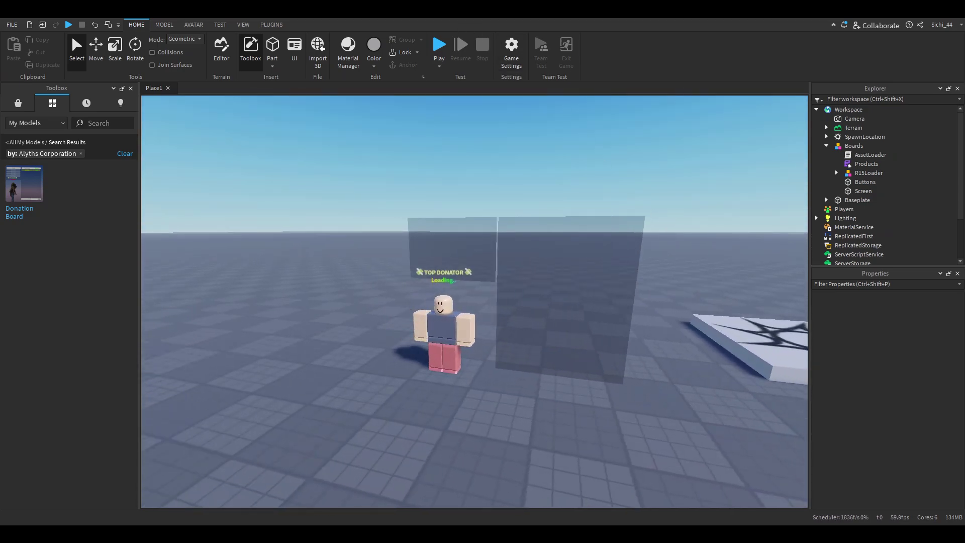
pyautogui.click(511, 43)
pyautogui.click(480, 178)
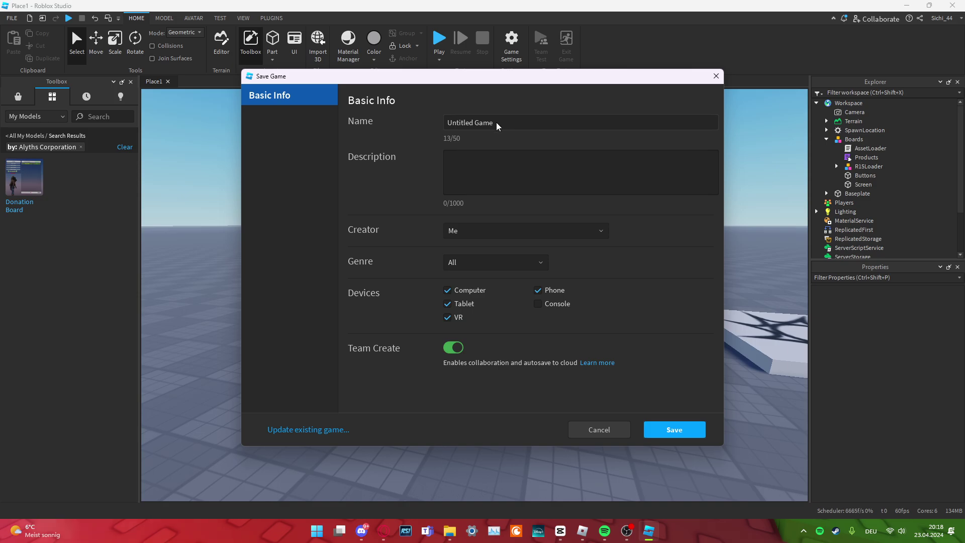
pyautogui.moveTo(494, 124); pyautogui.dragTo(422, 125)
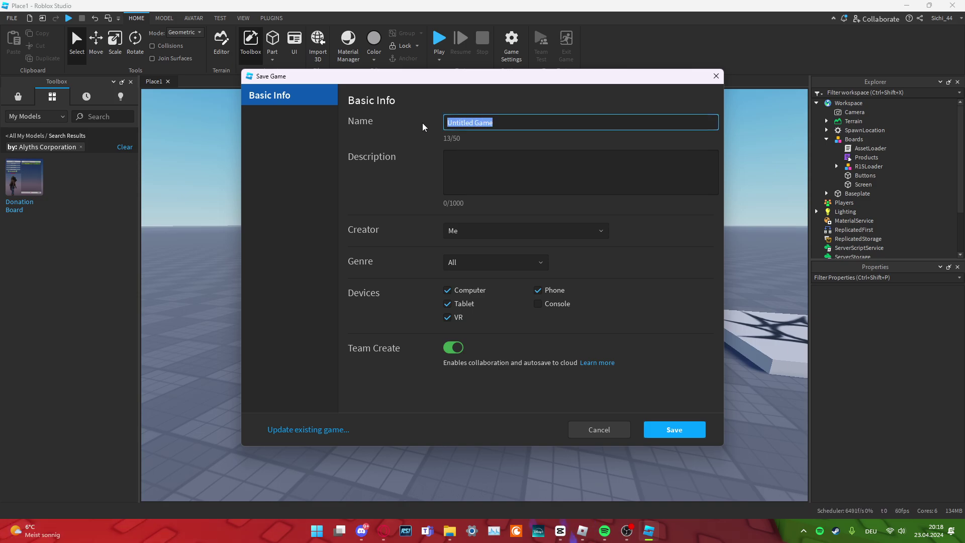
pyautogui.write('quick tut')
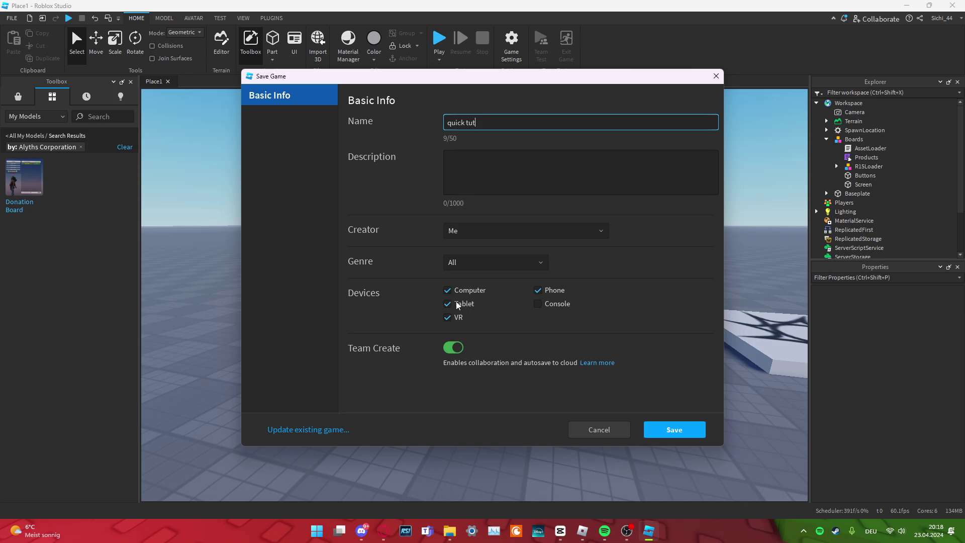
pyautogui.click(453, 348)
pyautogui.click(684, 430)
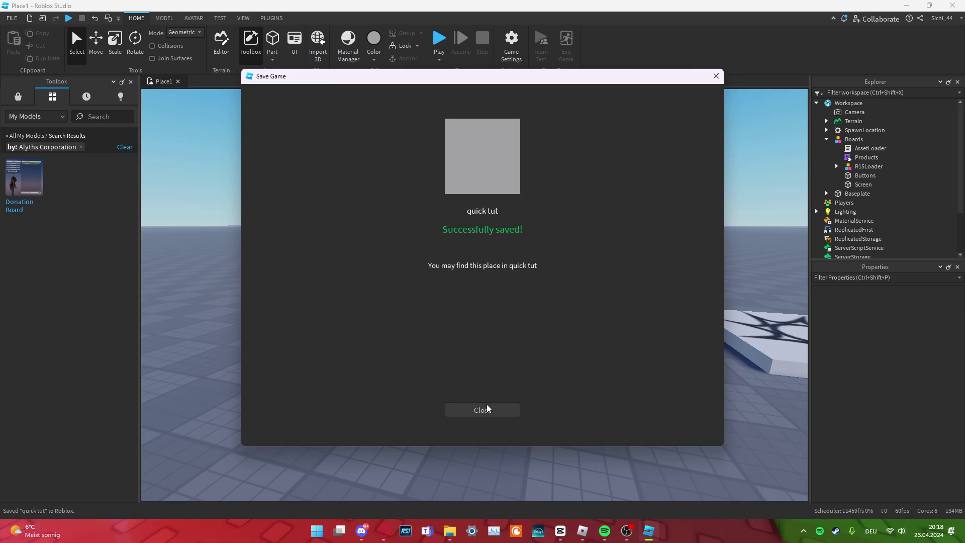
pyautogui.click(486, 408)
# Create a developer product in the game's monetization settings and open it for editing
pyautogui.click(508, 49)
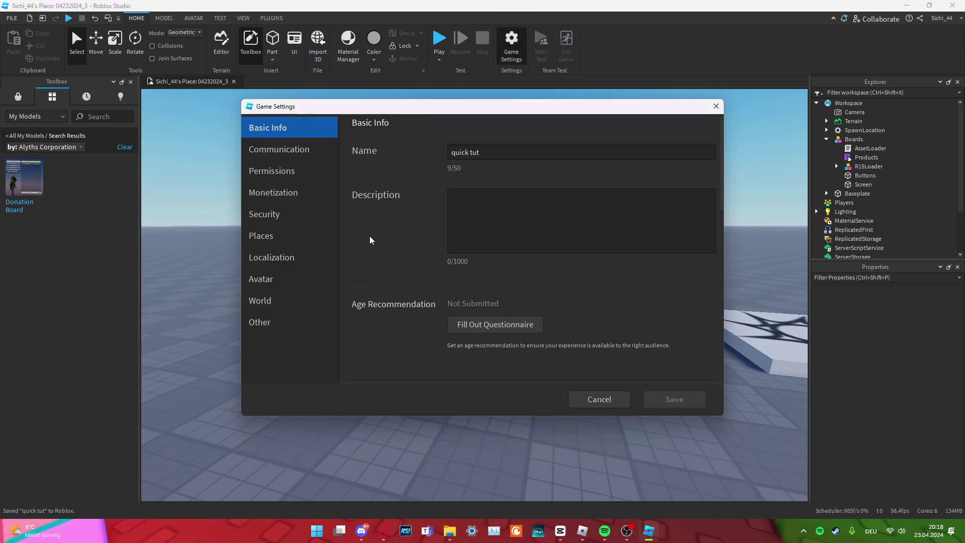
pyautogui.click(289, 197)
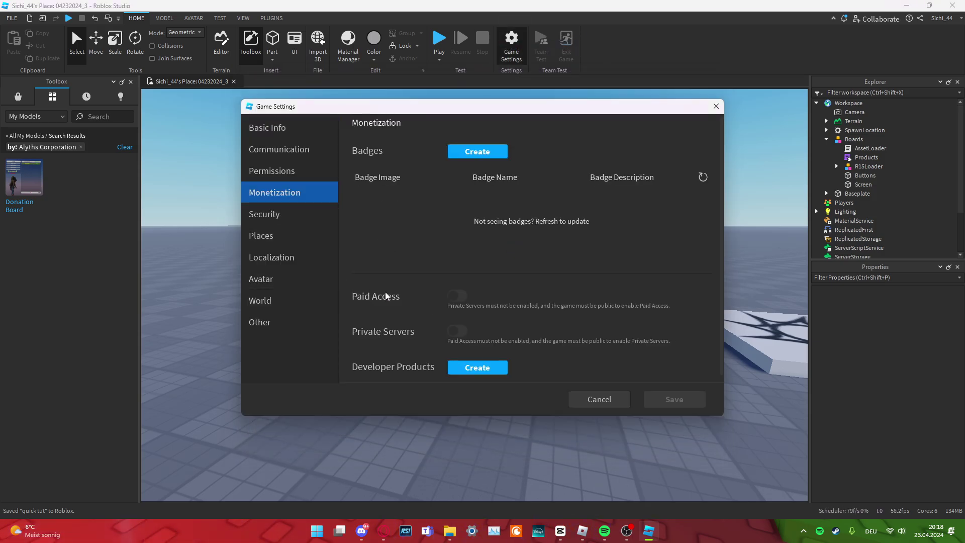
pyautogui.scroll(-1, 491, 276)
pyautogui.click(465, 359)
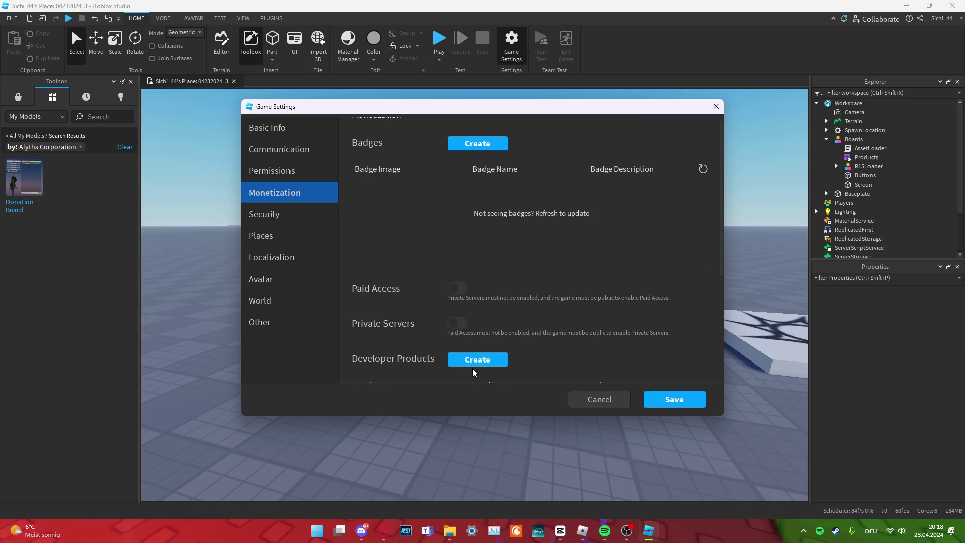
pyautogui.scroll(-3, 542, 261)
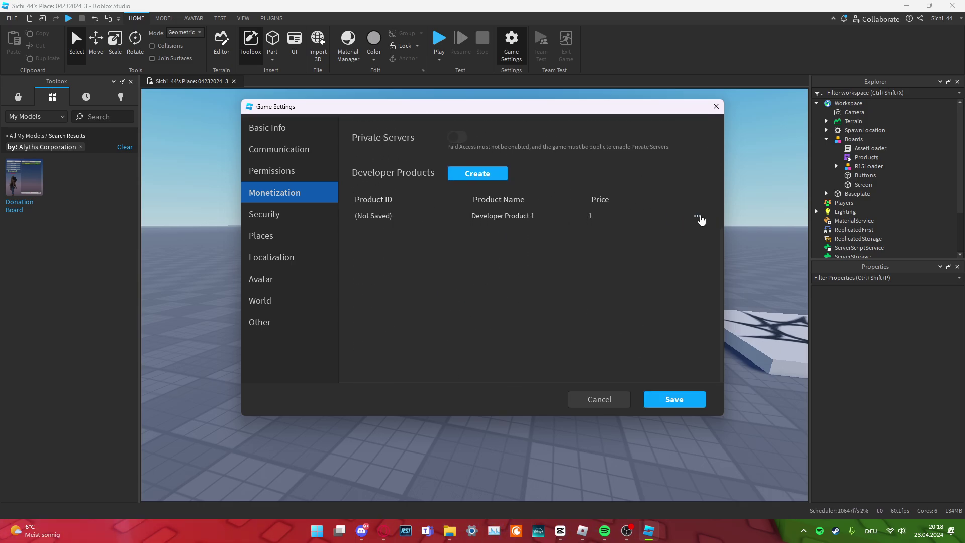
pyautogui.click(694, 216)
pyautogui.click(701, 231)
pyautogui.moveTo(517, 175); pyautogui.dragTo(413, 176)
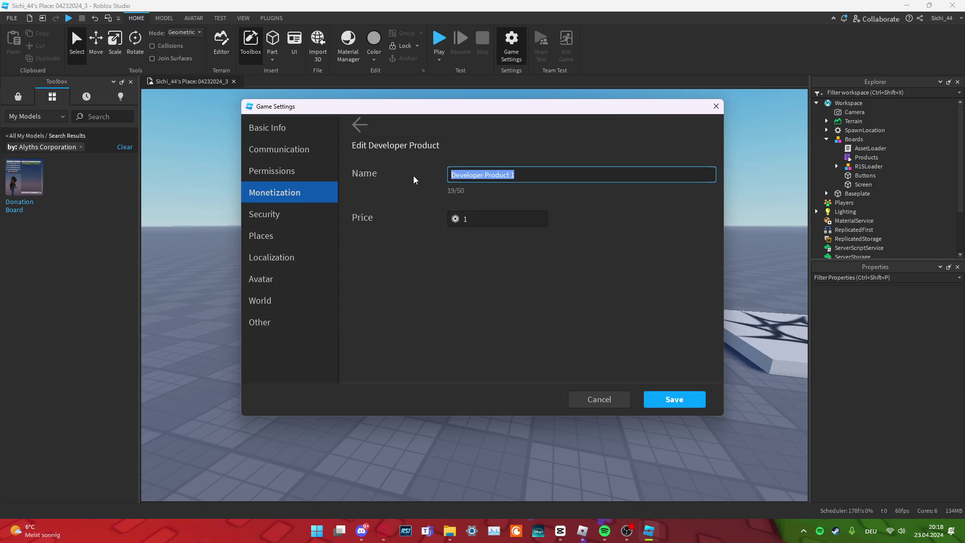
pyautogui.write('1')
pyautogui.click(506, 218)
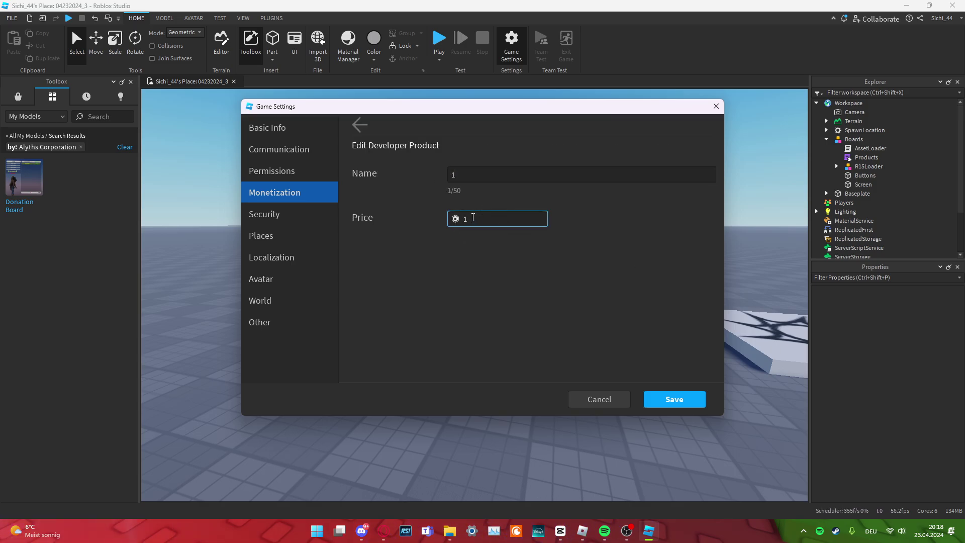
# Name the developer product 5, set its price to 5 Robux and save the game settings
pyautogui.click(455, 175)
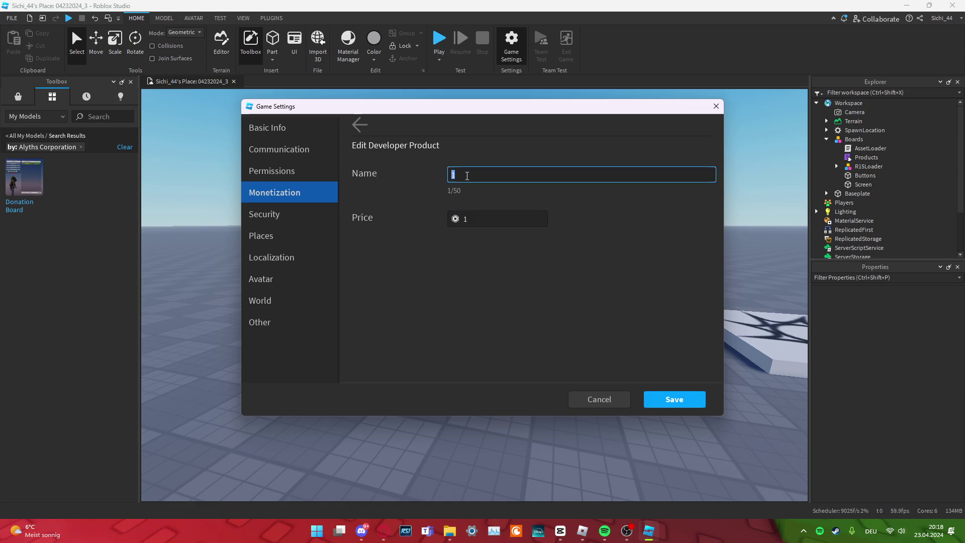
pyautogui.write('5')
pyautogui.press('Tab')
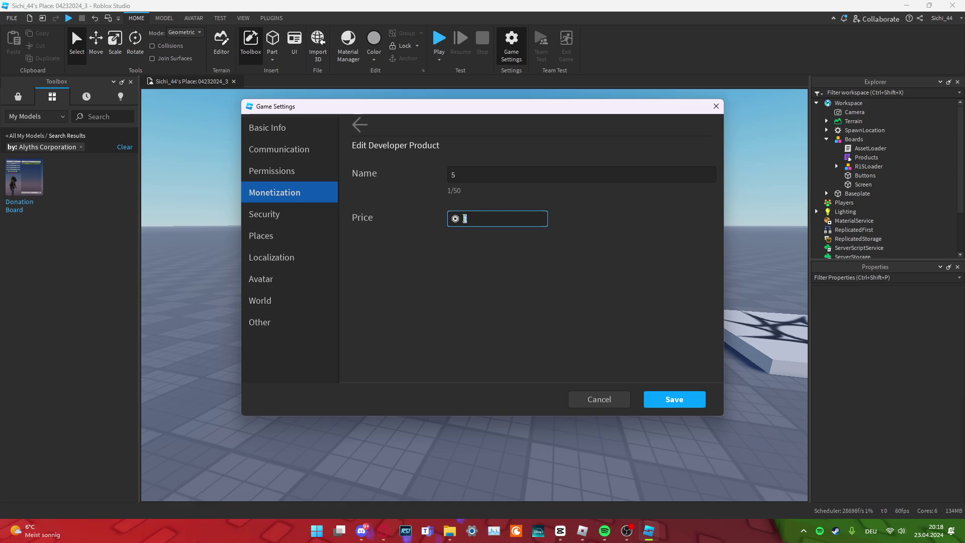
pyautogui.click(674, 399)
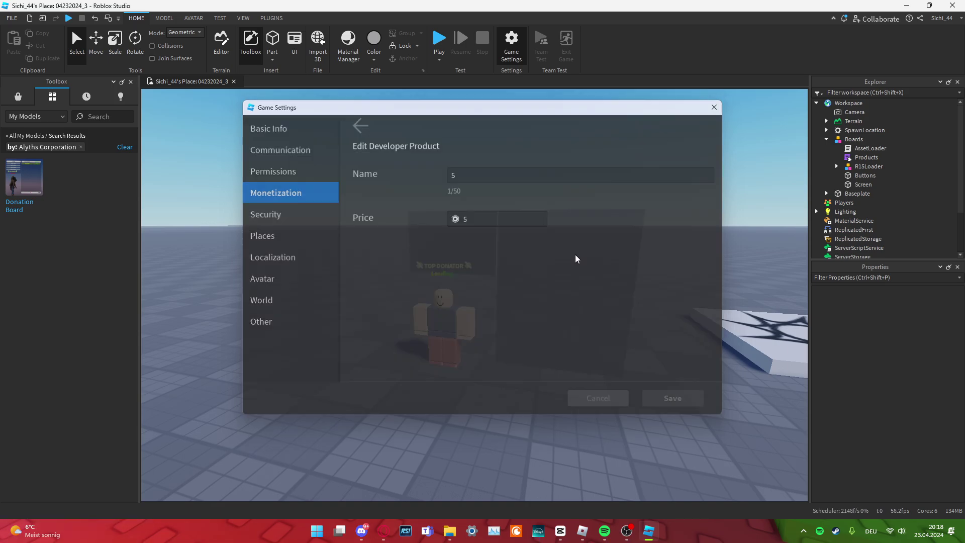
# Copy the saved developer product's ID from the monetization settings and close the game settings
pyautogui.click(512, 43)
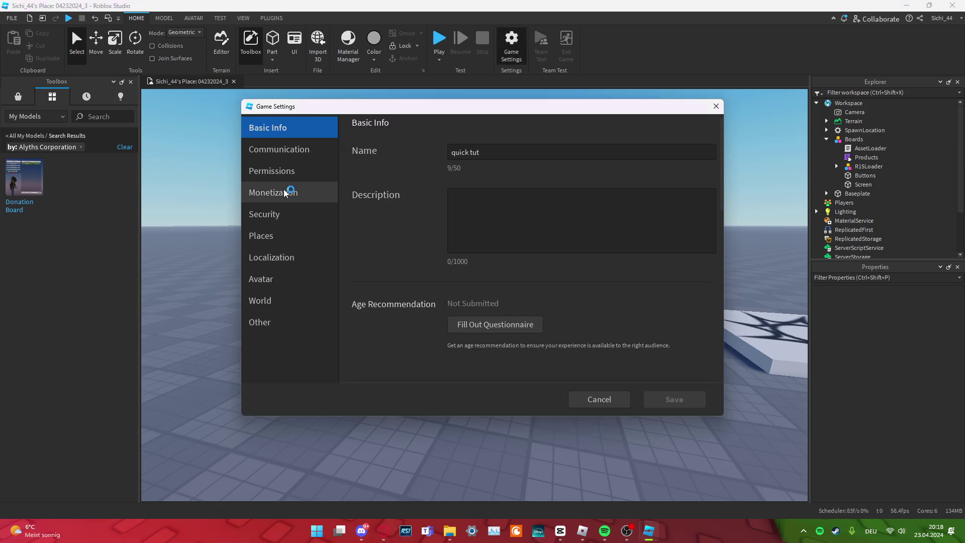
pyautogui.click(312, 192)
pyautogui.scroll(-2, 543, 276)
pyautogui.click(697, 216)
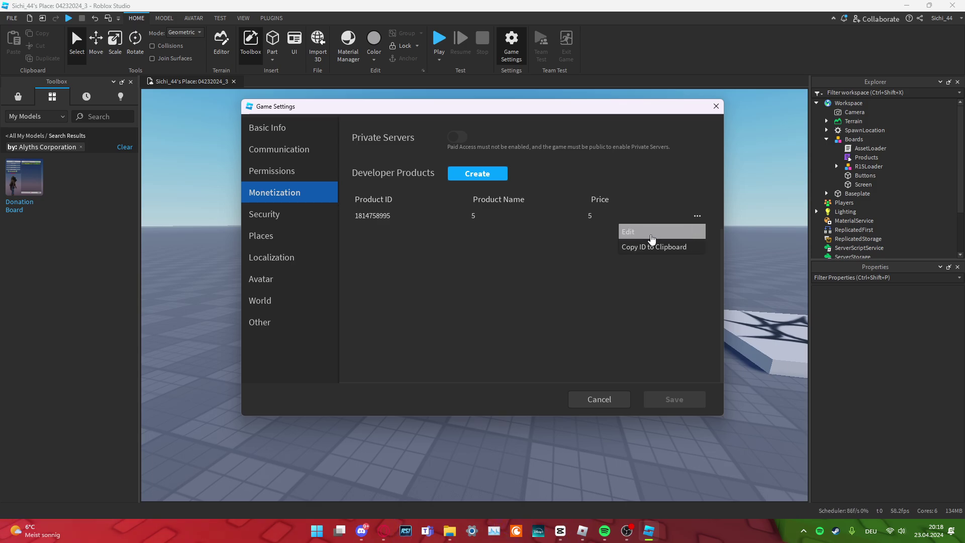
pyautogui.click(648, 247)
pyautogui.click(598, 399)
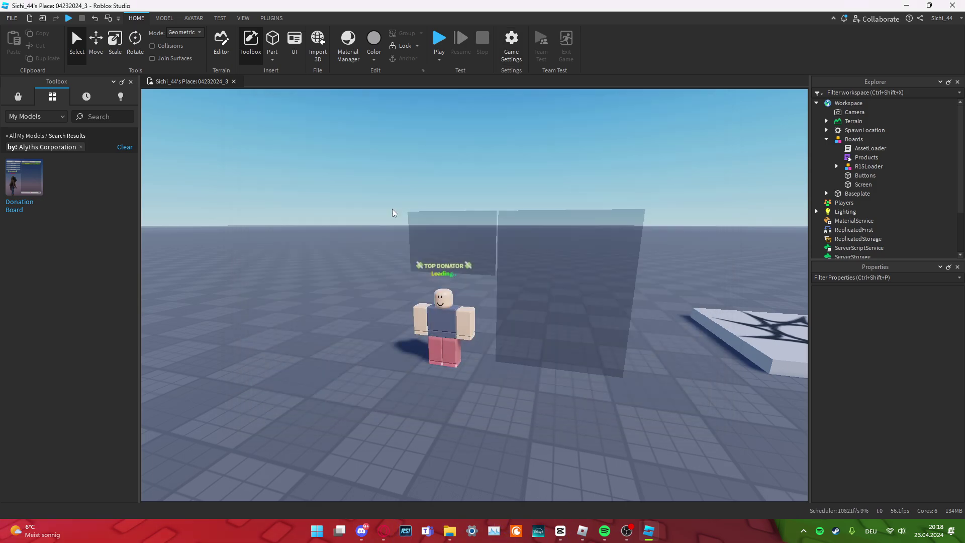
# In the Boards model's Products script, replace the ProductId of the entry priced 5 with the copied developer product ID
pyautogui.doubleClick(866, 158)
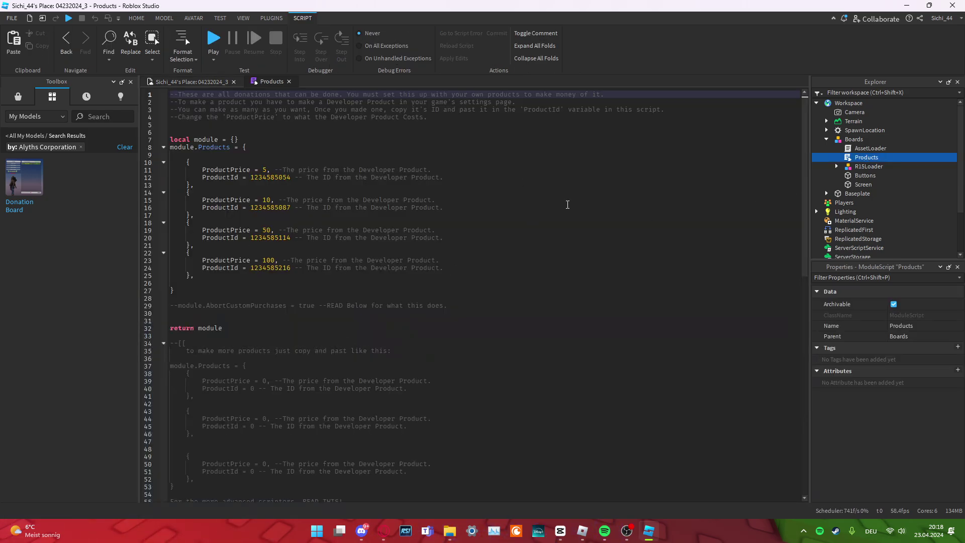
pyautogui.moveTo(567, 205); pyautogui.dragTo(503, 91)
pyautogui.click(507, 221)
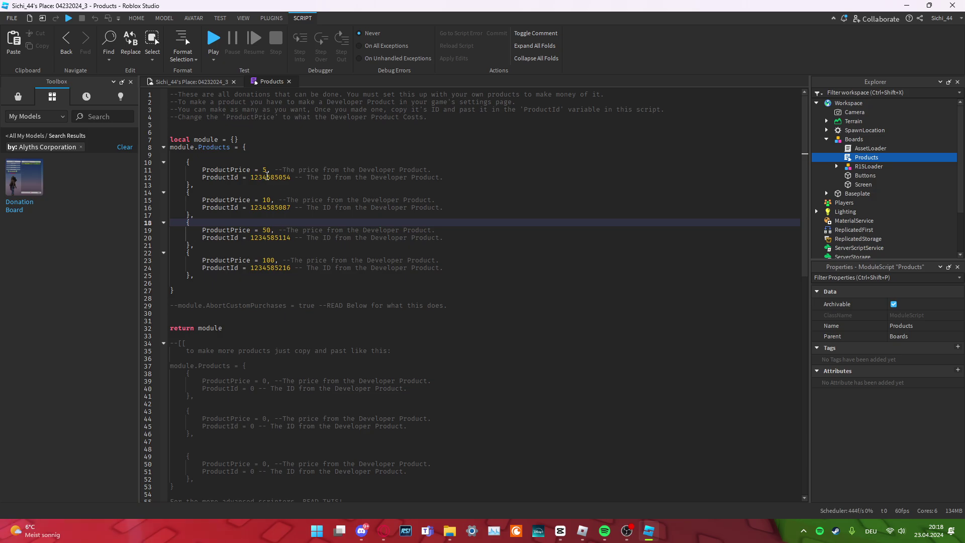
pyautogui.click(267, 170)
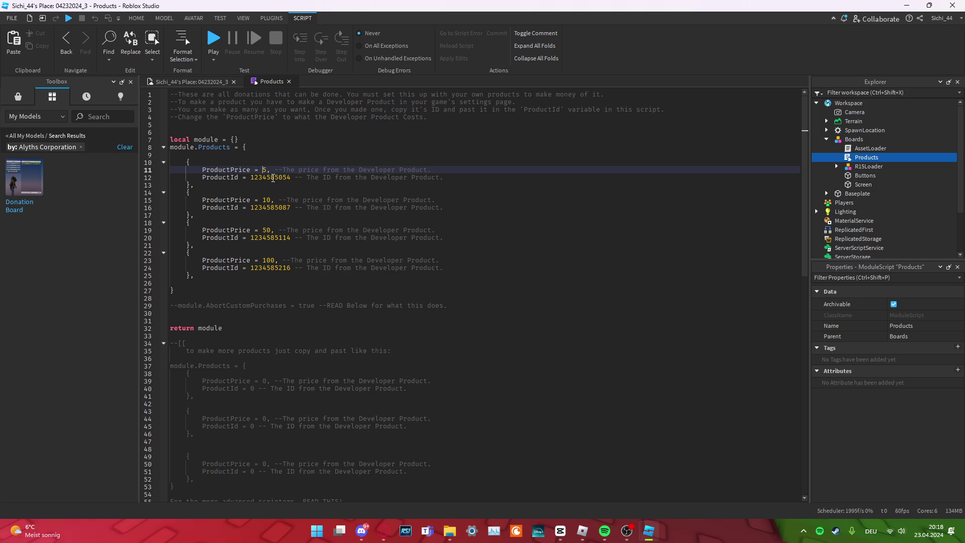
pyautogui.doubleClick(272, 178)
pyautogui.hotkey('ctrl', 'v')
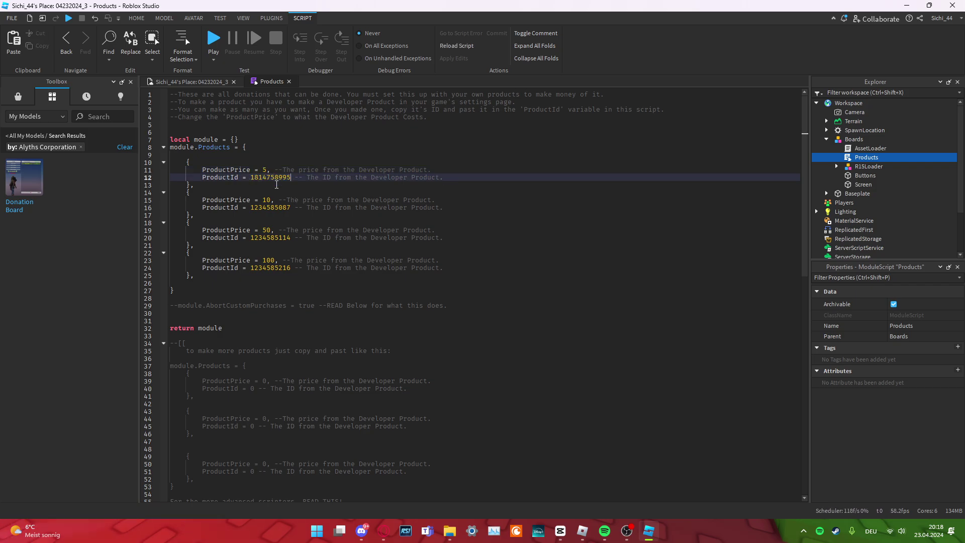
pyautogui.click(267, 207)
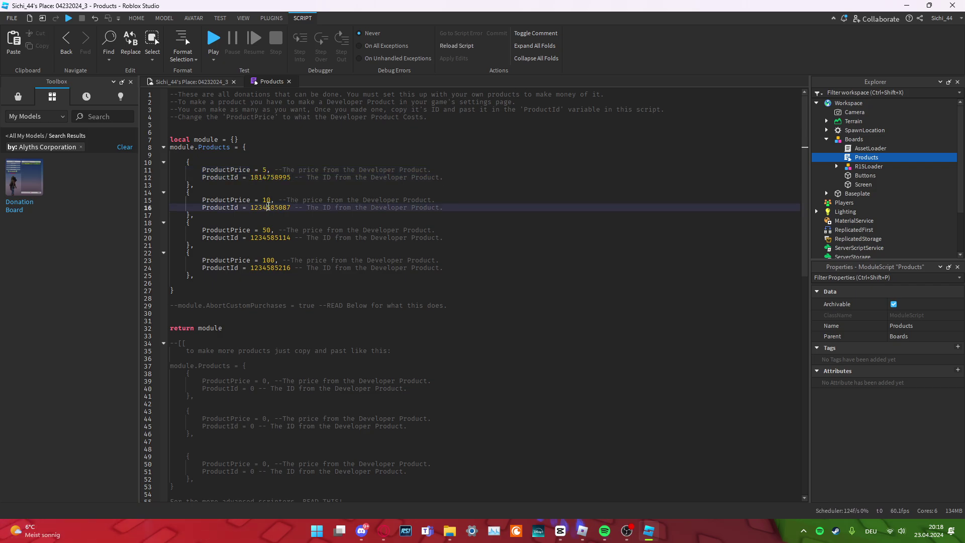
# Create a second developer product in the game's monetization settings
pyautogui.click(136, 18)
pyautogui.click(511, 46)
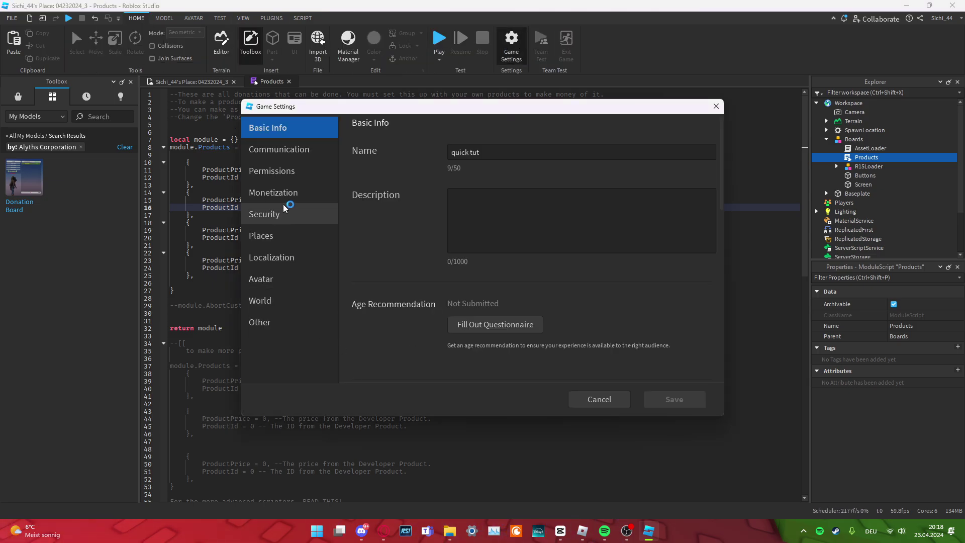
pyautogui.click(274, 193)
pyautogui.scroll(-4, 502, 276)
pyautogui.click(484, 177)
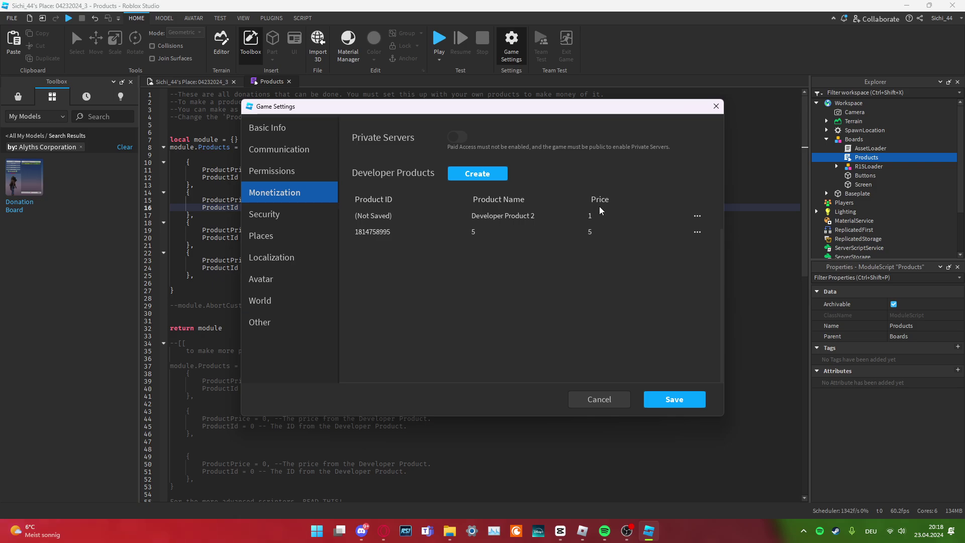
# Set the new developer product's price to 10 Robux and save the game settings
pyautogui.click(699, 232)
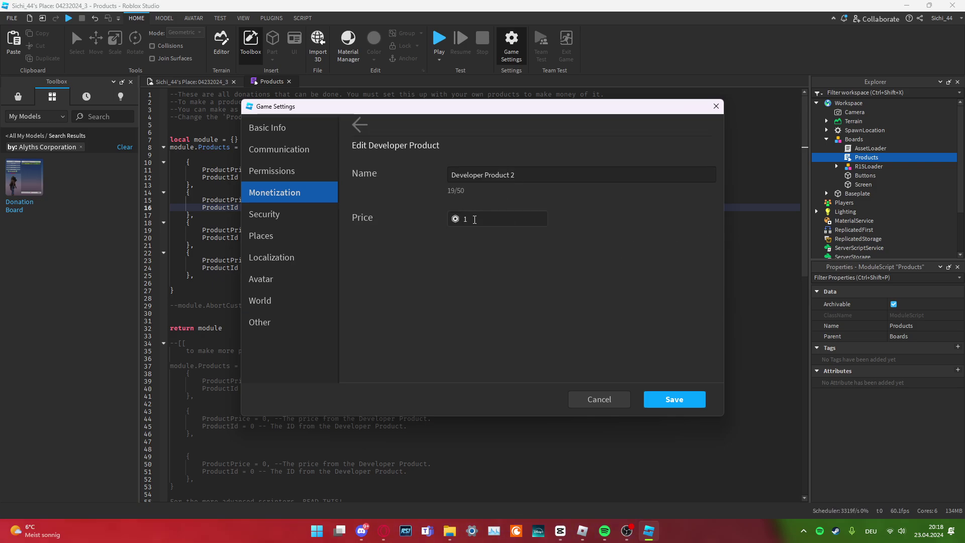
pyautogui.write('09')
pyautogui.press('BackSpace')
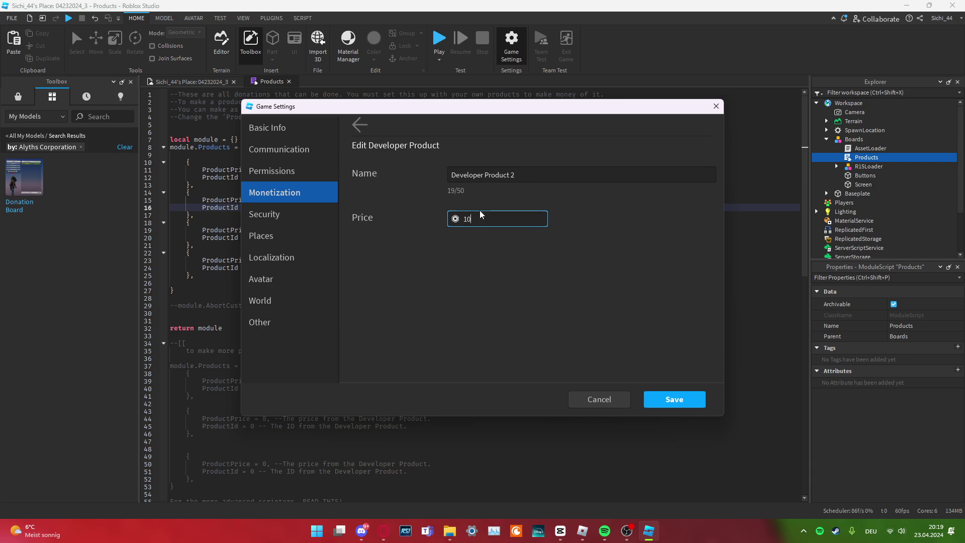
pyautogui.click(674, 399)
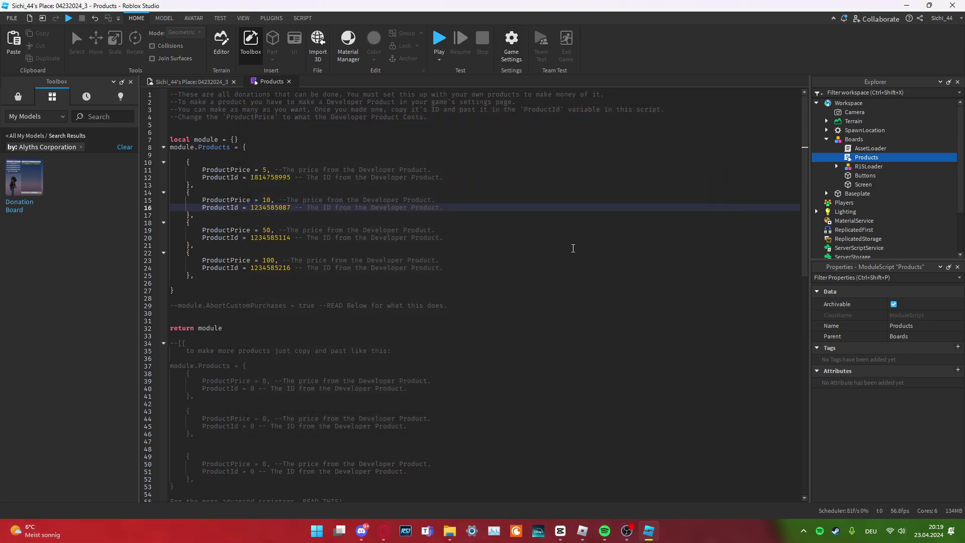
# Copy the ID of the developer product priced 10 and use it as the ProductId of the script entry priced 10
pyautogui.click(505, 53)
pyautogui.click(317, 196)
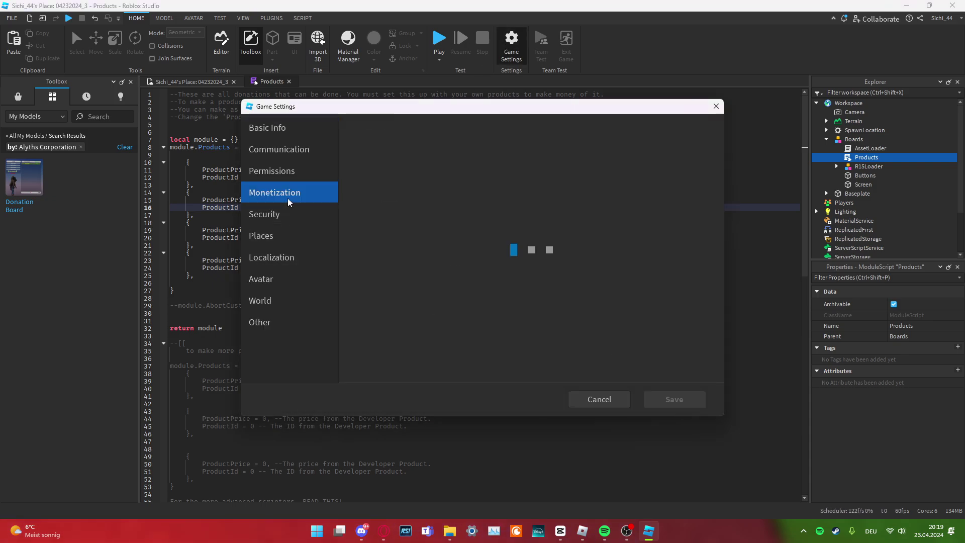
pyautogui.scroll(-3, 625, 297)
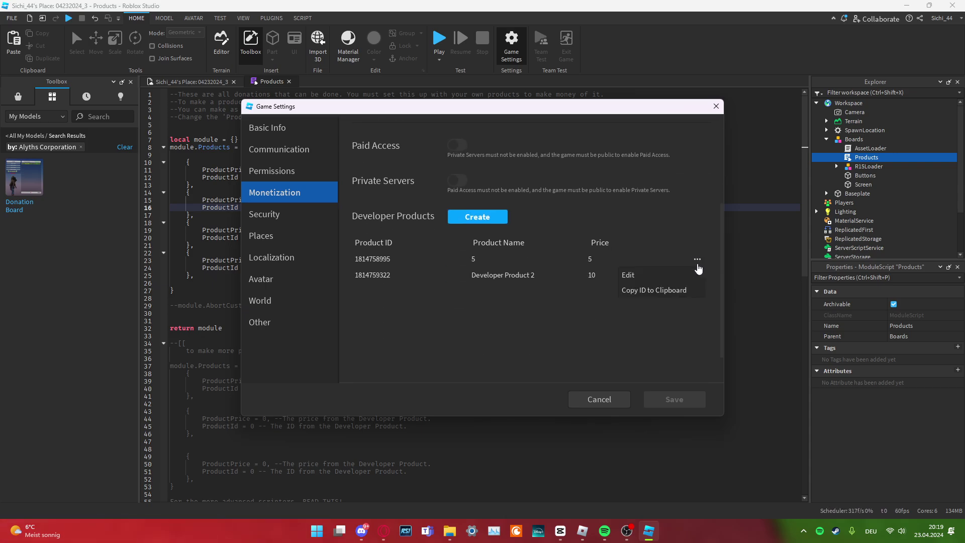
pyautogui.click(673, 293)
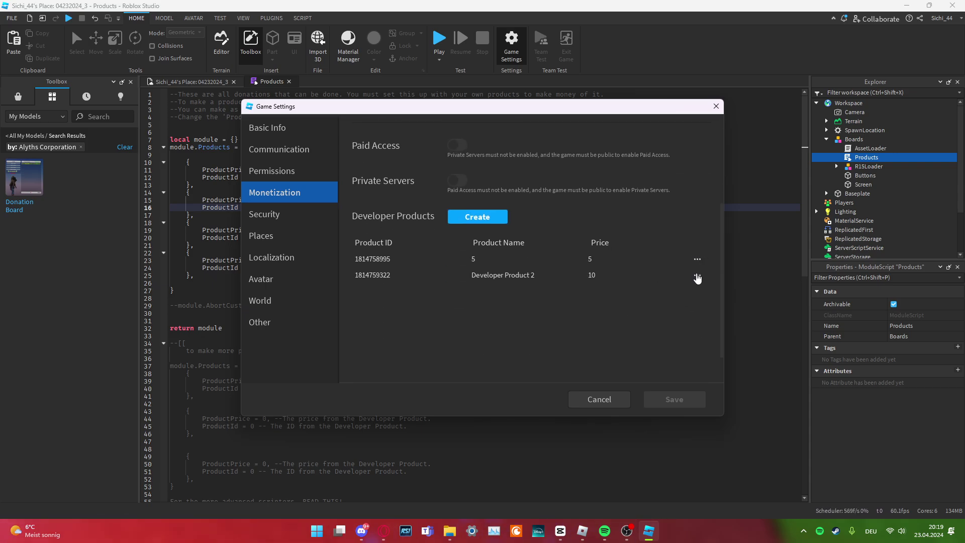
pyautogui.click(696, 275)
pyautogui.click(662, 303)
pyautogui.click(599, 400)
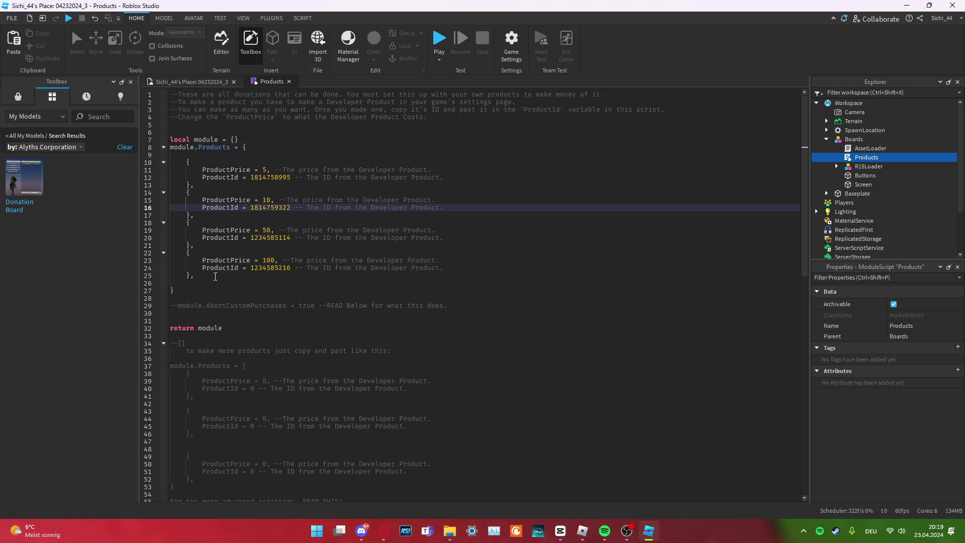
# Duplicate the entry priced 100 at the end of the product list and set the copy's ProductPrice to 500
pyautogui.moveTo(171, 252); pyautogui.dragTo(203, 275)
pyautogui.hotkey('ctrl', 'c')
pyautogui.click(203, 275)
pyautogui.press('Return')
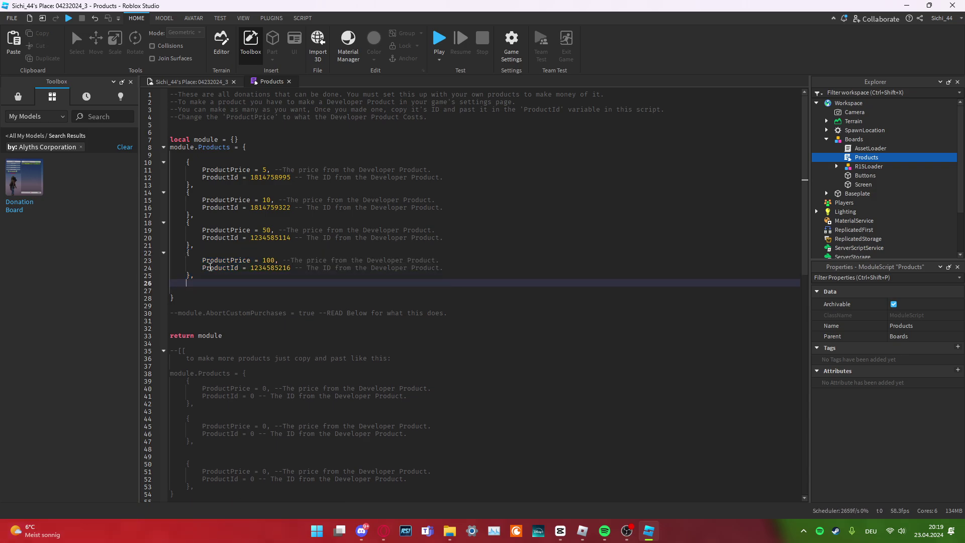
pyautogui.hotkey('ctrl', 'v')
pyautogui.click(266, 290)
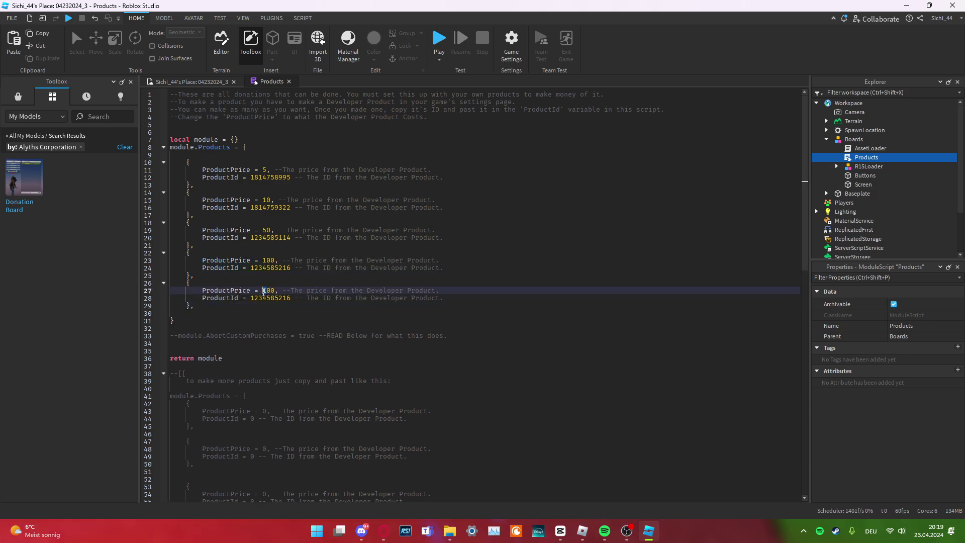
pyautogui.click(408, 374)
pyautogui.scroll(-5, 495, 357)
pyautogui.scroll(5, 498, 357)
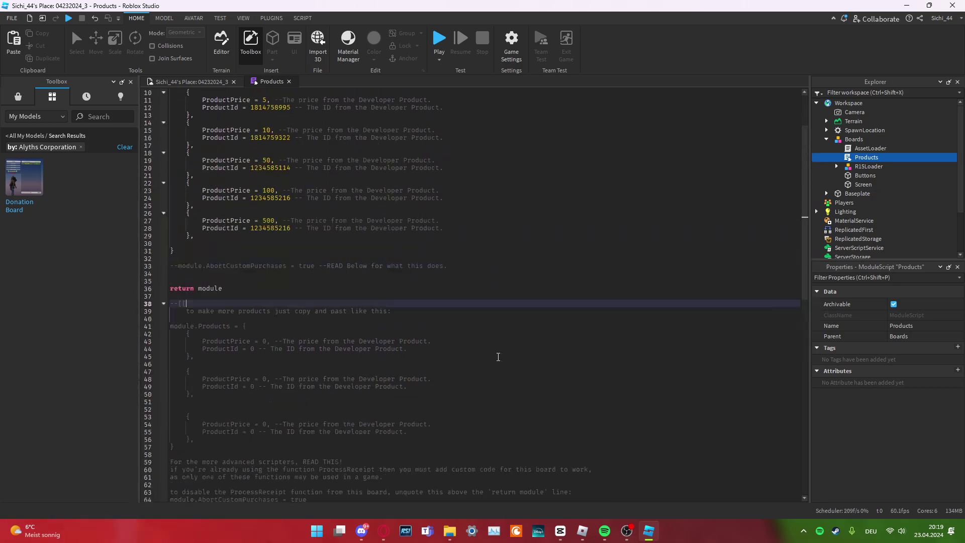
# Examine the Studio access to API services option in the game's security settings and close them without saving
pyautogui.click(511, 42)
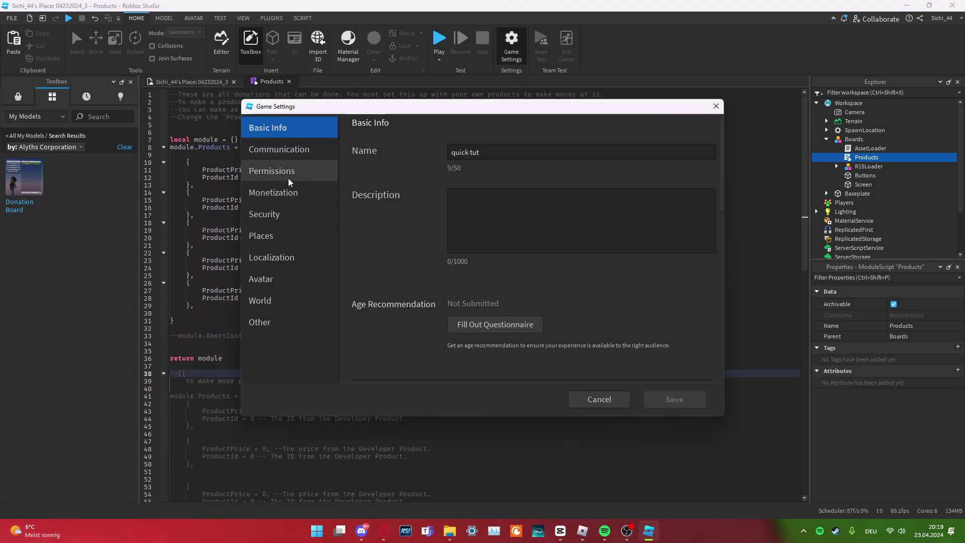
pyautogui.click(283, 216)
pyautogui.click(302, 171)
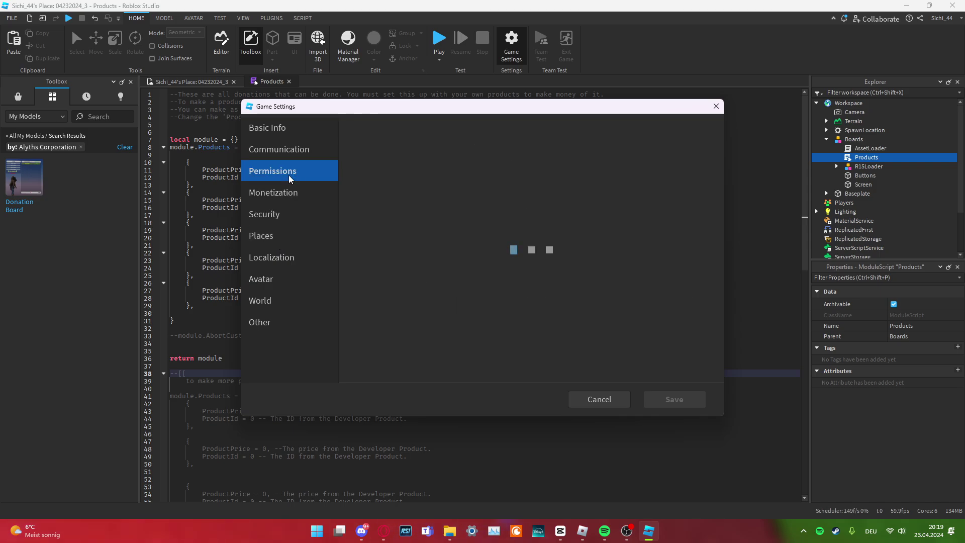
pyautogui.click(266, 235)
pyautogui.click(280, 216)
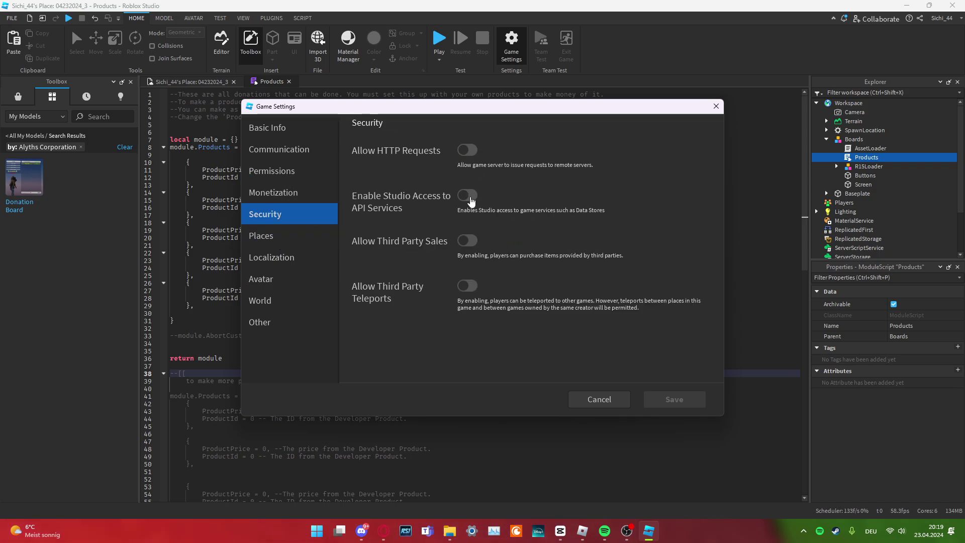
pyautogui.click(608, 400)
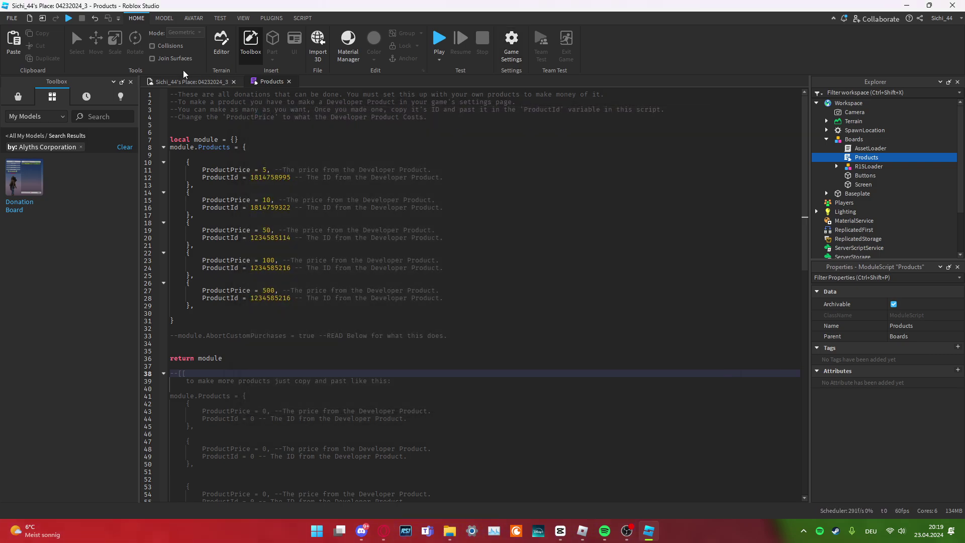
# Playtest the place, walk the avatar to the donation board to check it, and stop the test
pyautogui.click(432, 49)
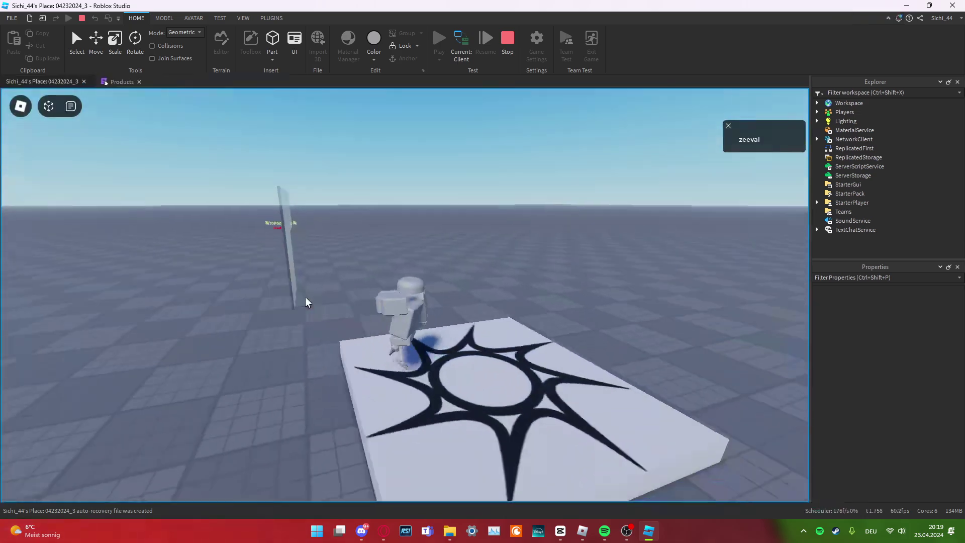
pyautogui.press('w')
pyautogui.moveTo(306, 296); pyautogui.dragTo(306, 296, button='right')
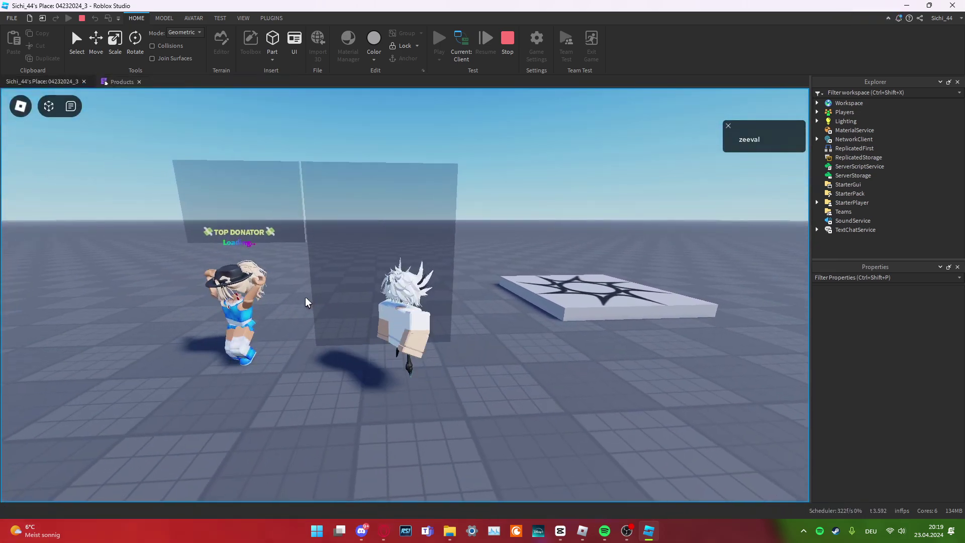
pyautogui.click(508, 40)
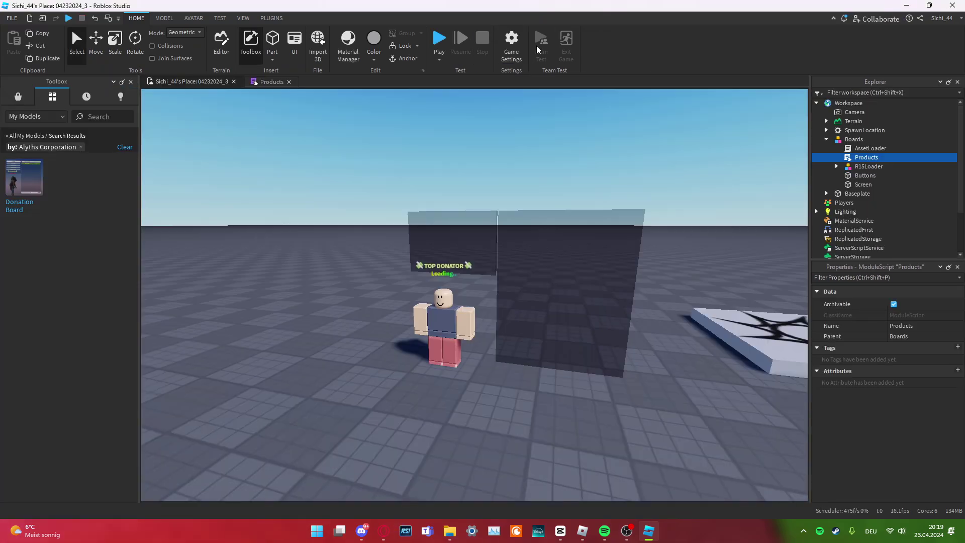
# Allow HTTP requests in the game's security settings, and playtest the place again to check the donation board
pyautogui.click(511, 42)
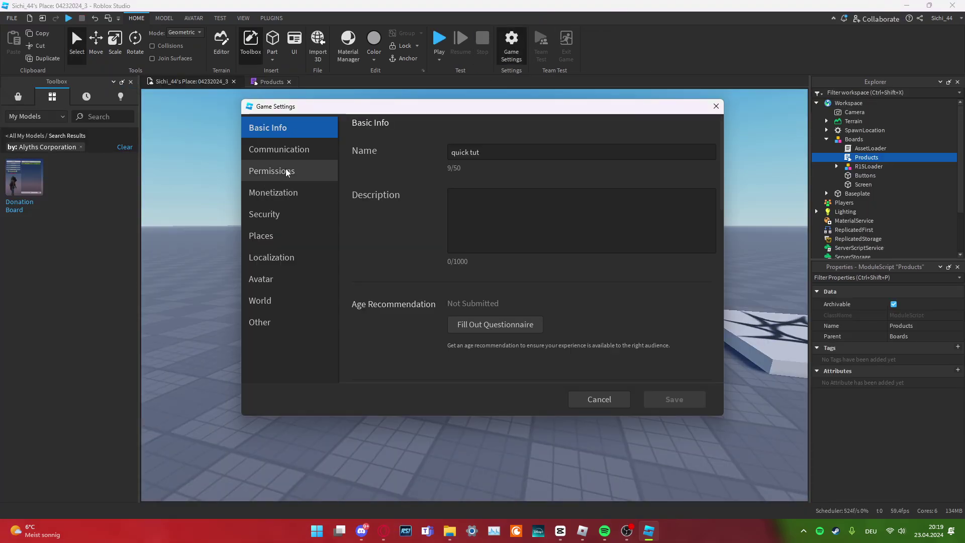
pyautogui.click(466, 151)
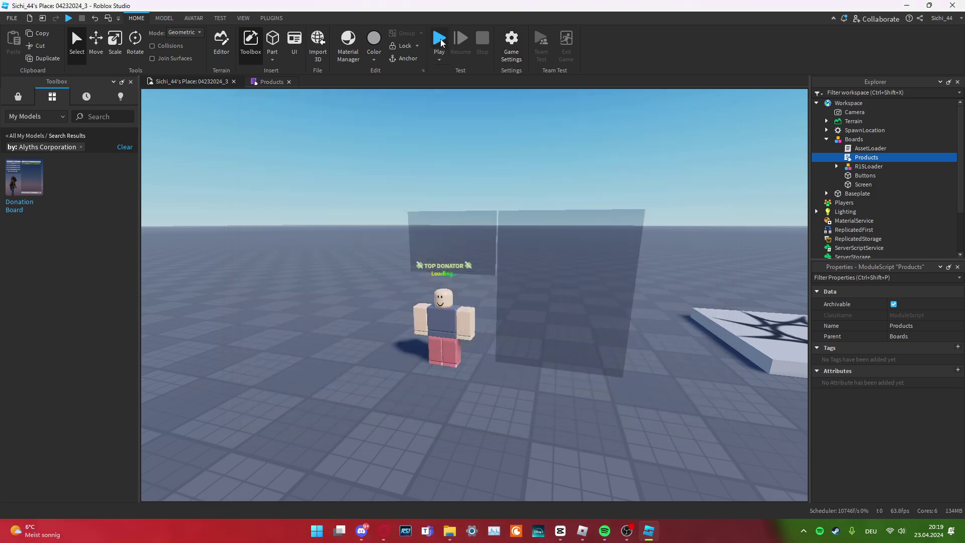
pyautogui.press('F5')
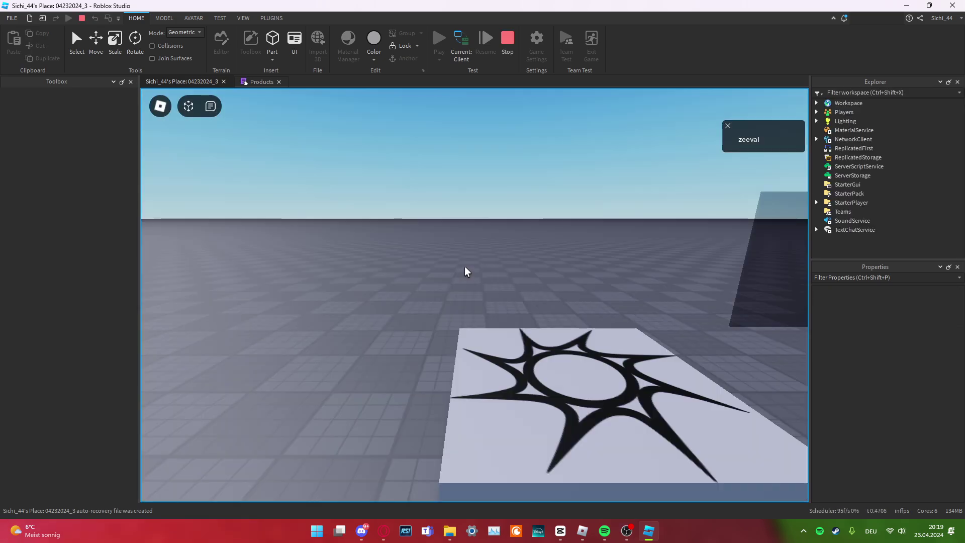
pyautogui.press('w')
pyautogui.moveTo(480, 267); pyautogui.dragTo(340, 266, button='right')
pyautogui.press('w')
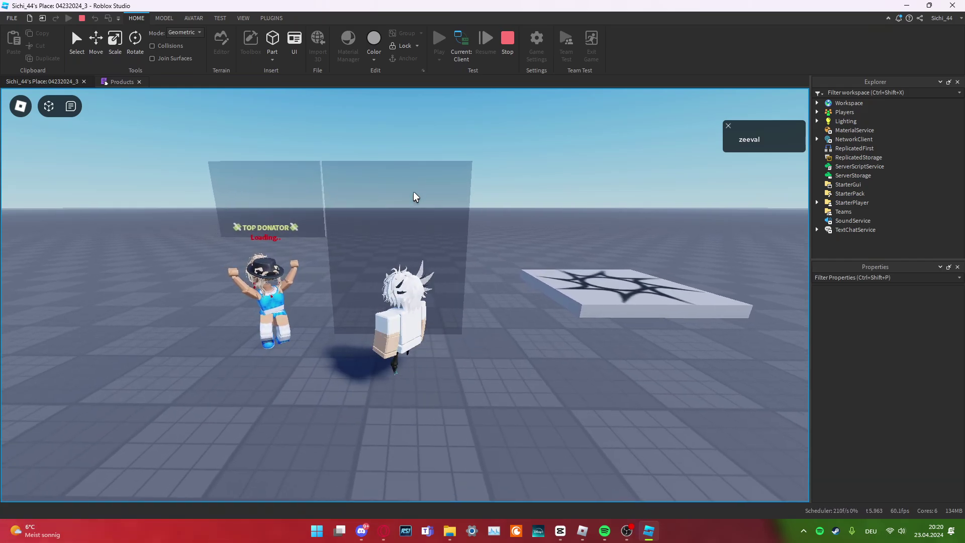
pyautogui.press('s')
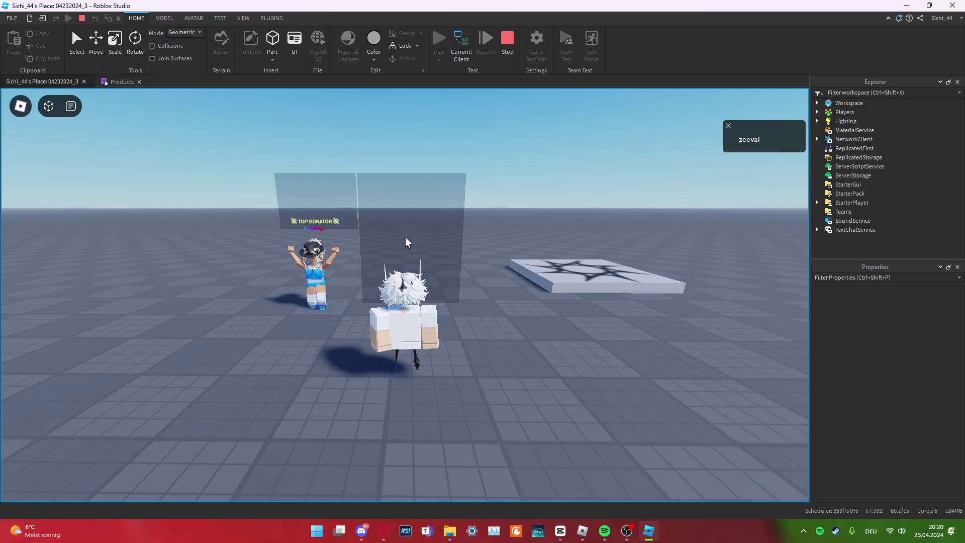
pyautogui.click(510, 41)
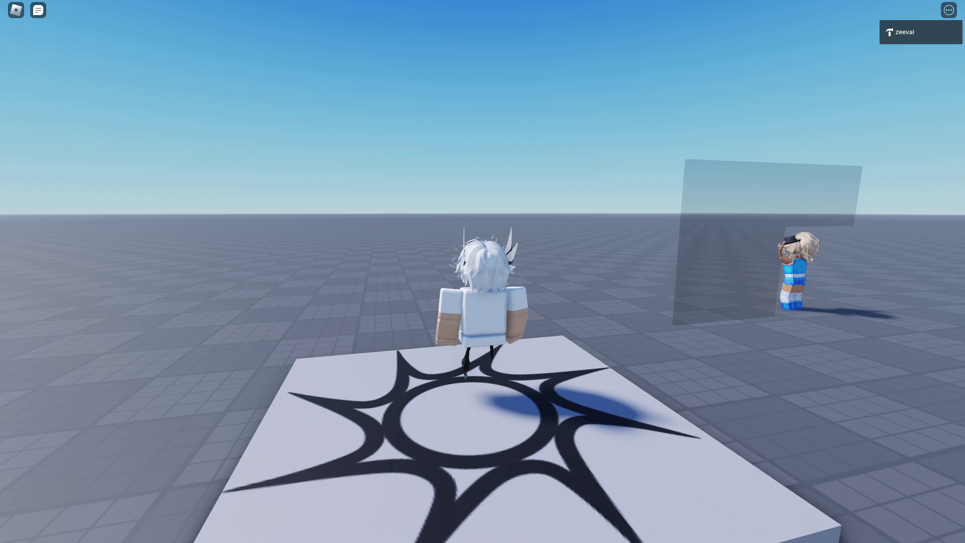
# In the Roblox player, walk the avatar to the donation board, donate 5 Robux and acknowledge the purchase
pyautogui.press('w')
pyautogui.moveTo(517, 260); pyautogui.dragTo(518, 261, button='right')
pyautogui.press('w')
pyautogui.press('s')
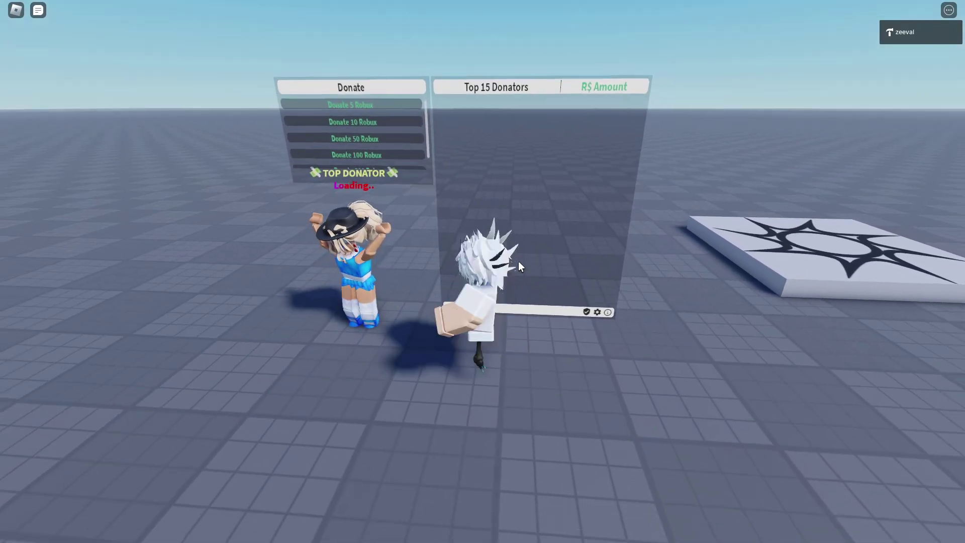
pyautogui.press('w')
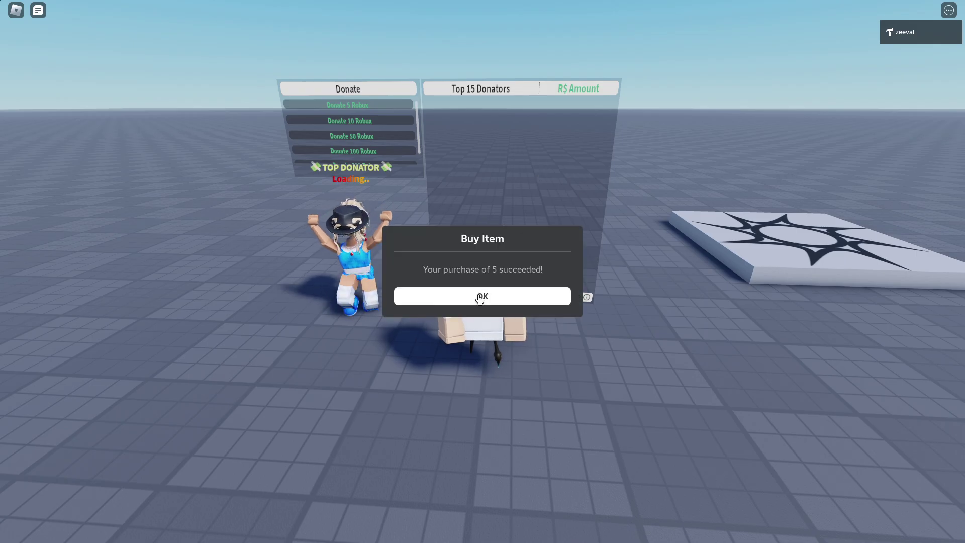
pyautogui.click(482, 297)
# Open the donation board's settings view from close up and return to the donator list
pyautogui.scroll(2, 528, 322)
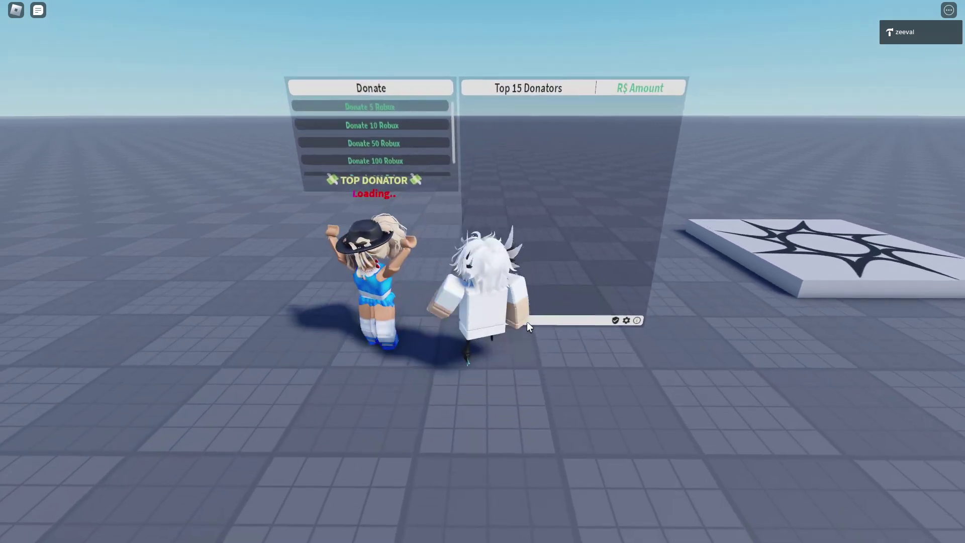
pyautogui.moveTo(726, 182); pyautogui.dragTo(725, 187, button='right')
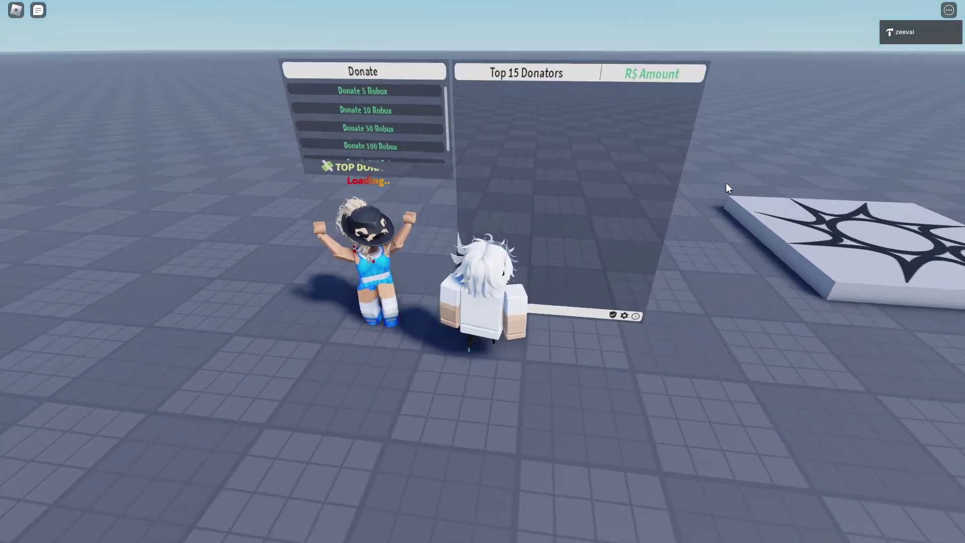
pyautogui.click(624, 316)
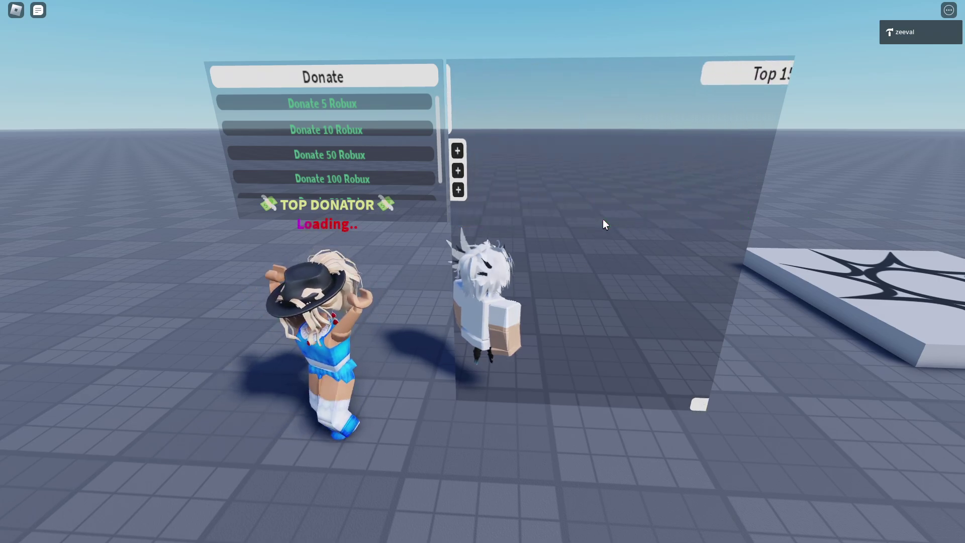
pyautogui.moveTo(835, 181); pyautogui.dragTo(835, 179, button='right')
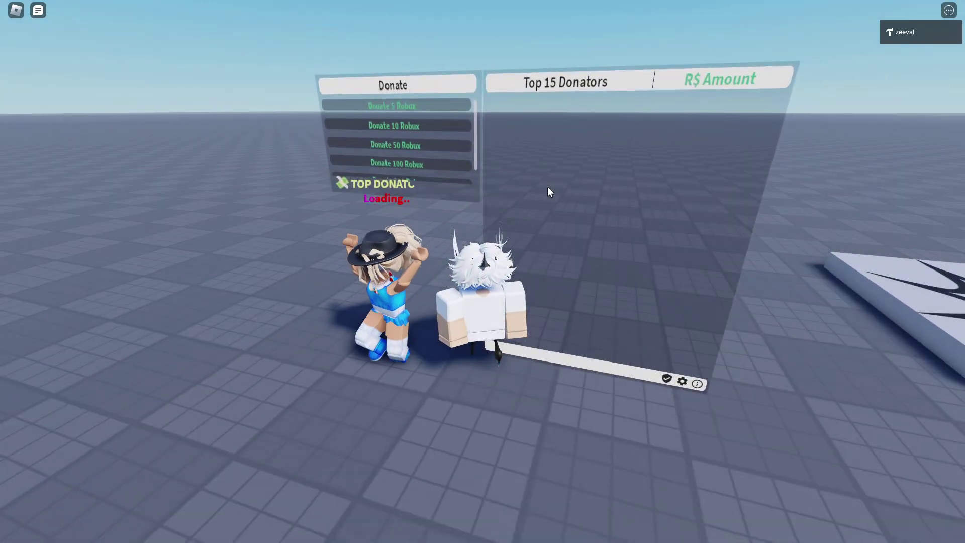
# Walk around the donation board to examine the donator ranking and the top donator figure
pyautogui.moveTo(477, 270); pyautogui.dragTo(477, 269, button='right')
pyautogui.press('a')
pyautogui.press('s')
pyautogui.press('w')
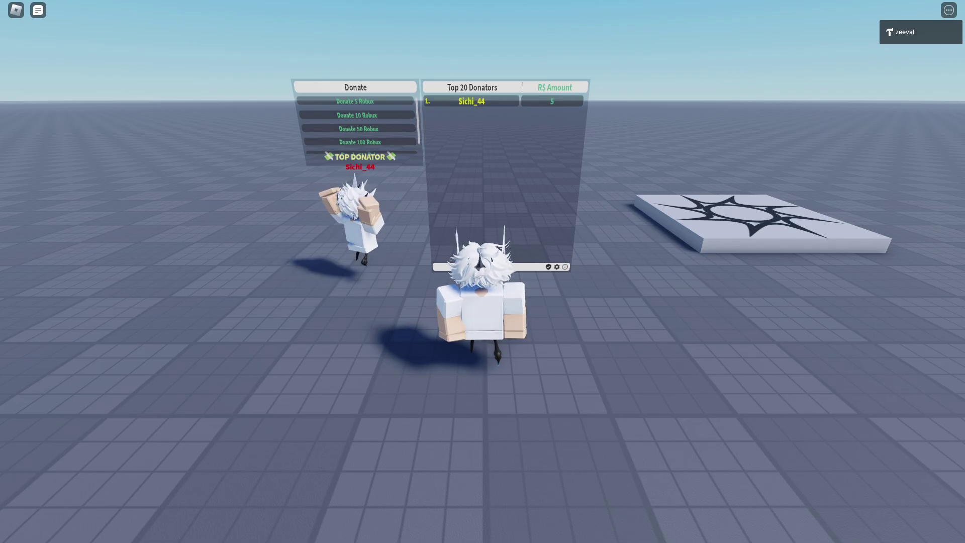
pyautogui.press('w')
pyautogui.press('a')
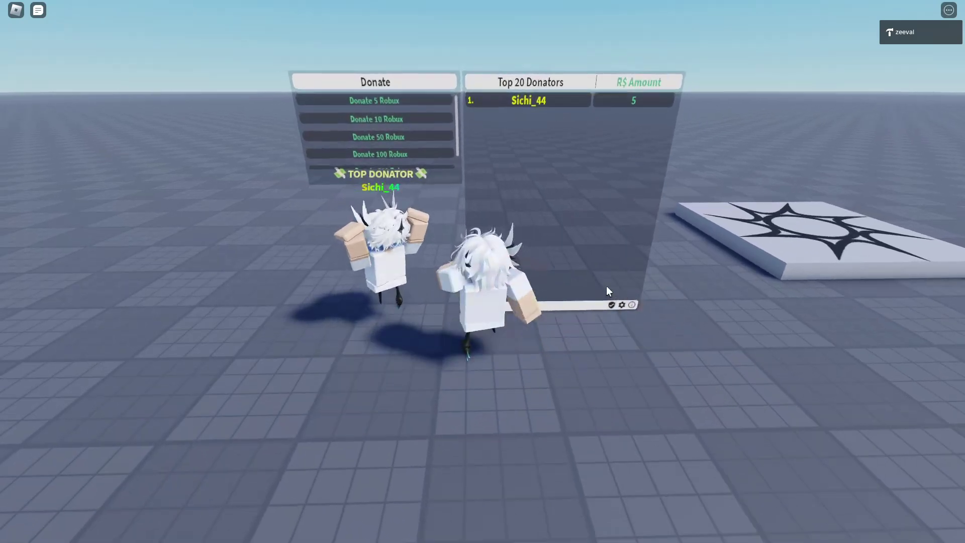
pyautogui.moveTo(576, 297); pyautogui.dragTo(623, 296, button='right')
pyautogui.press('a')
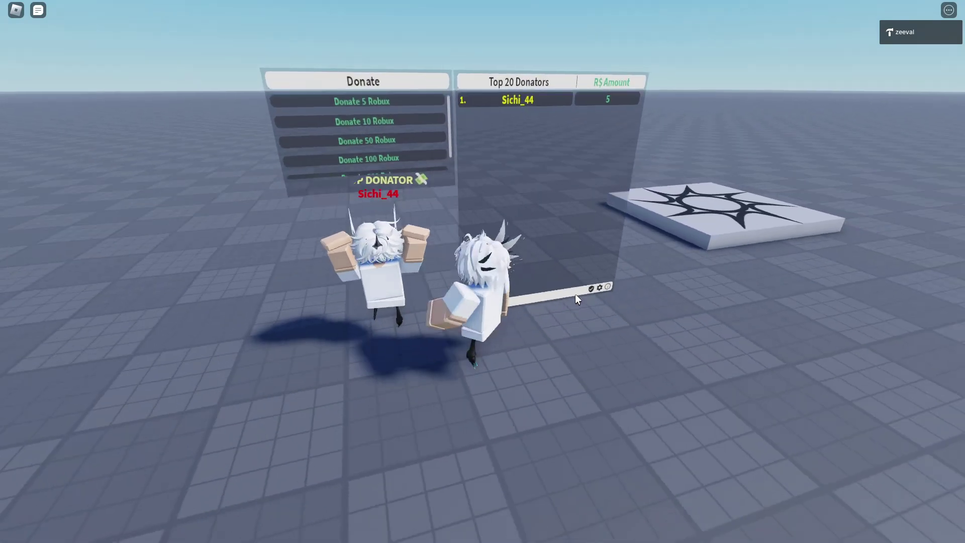
pyautogui.press('s')
pyautogui.press('s')
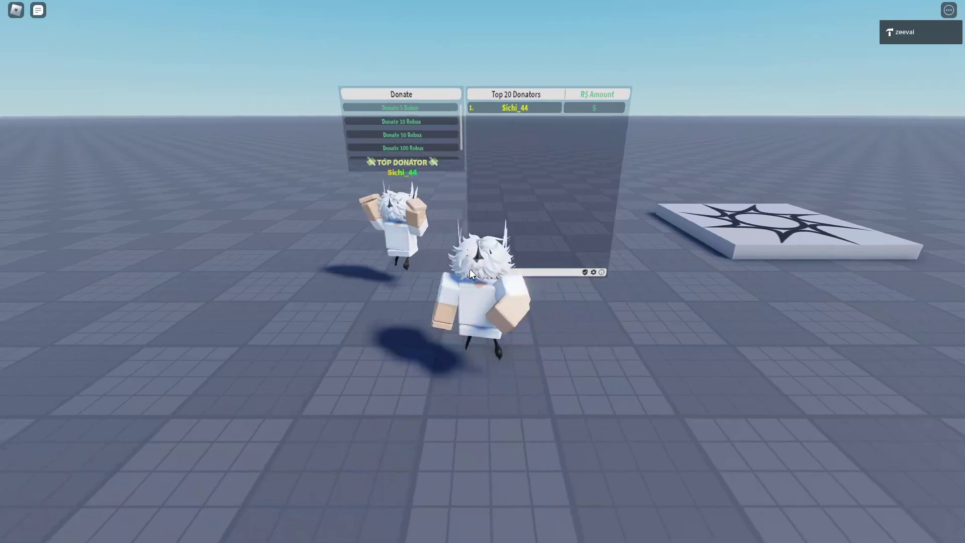
pyautogui.press('w')
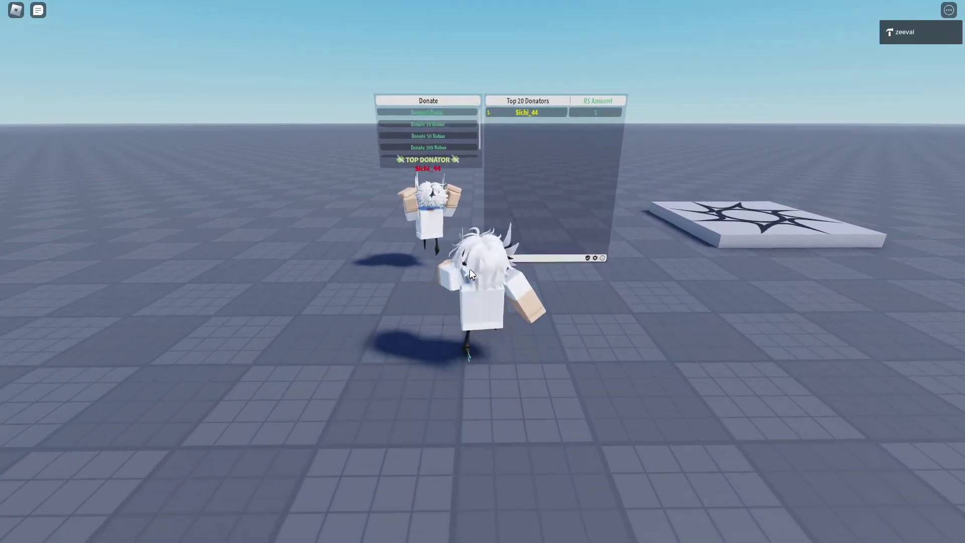
pyautogui.press('s')
pyautogui.press('d')
pyautogui.press('s')
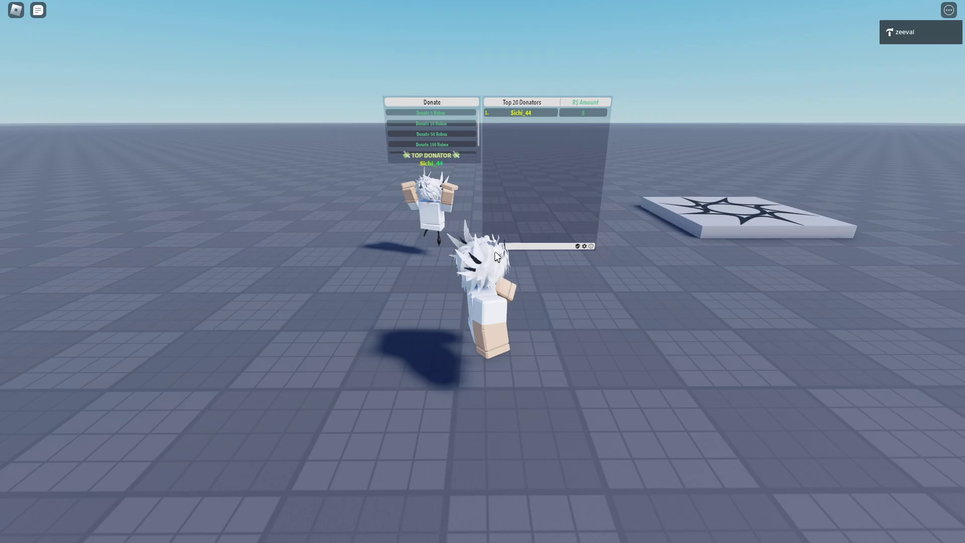